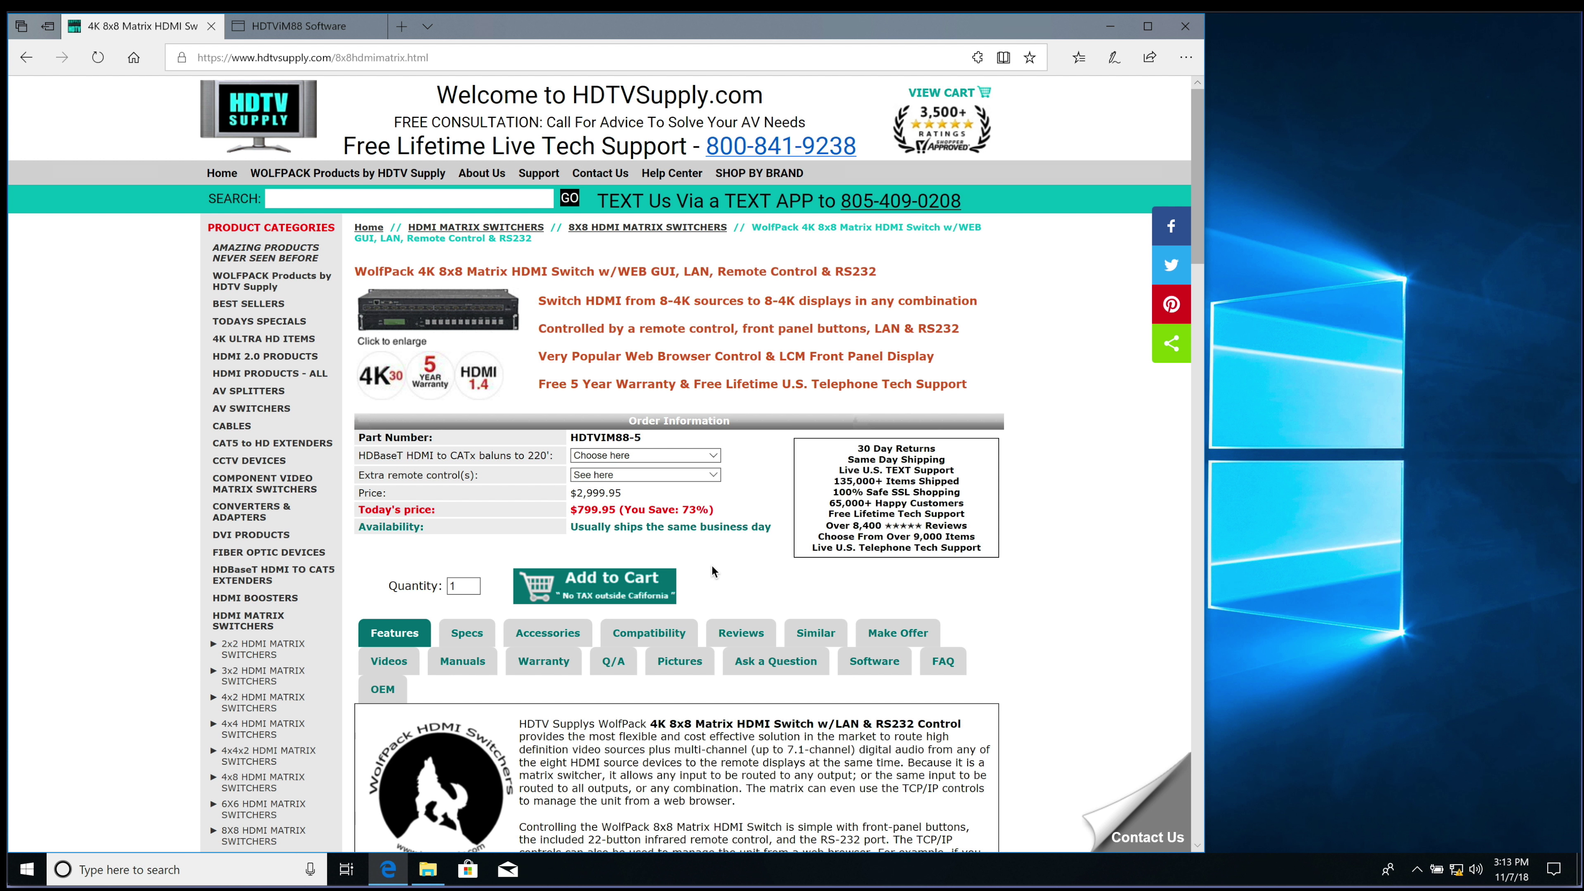
# - Download Matrix Mate-HDTVIM88-v2.0.23.zip from the HDTViM88 Software support page in Edge
pyautogui.click(874, 661)
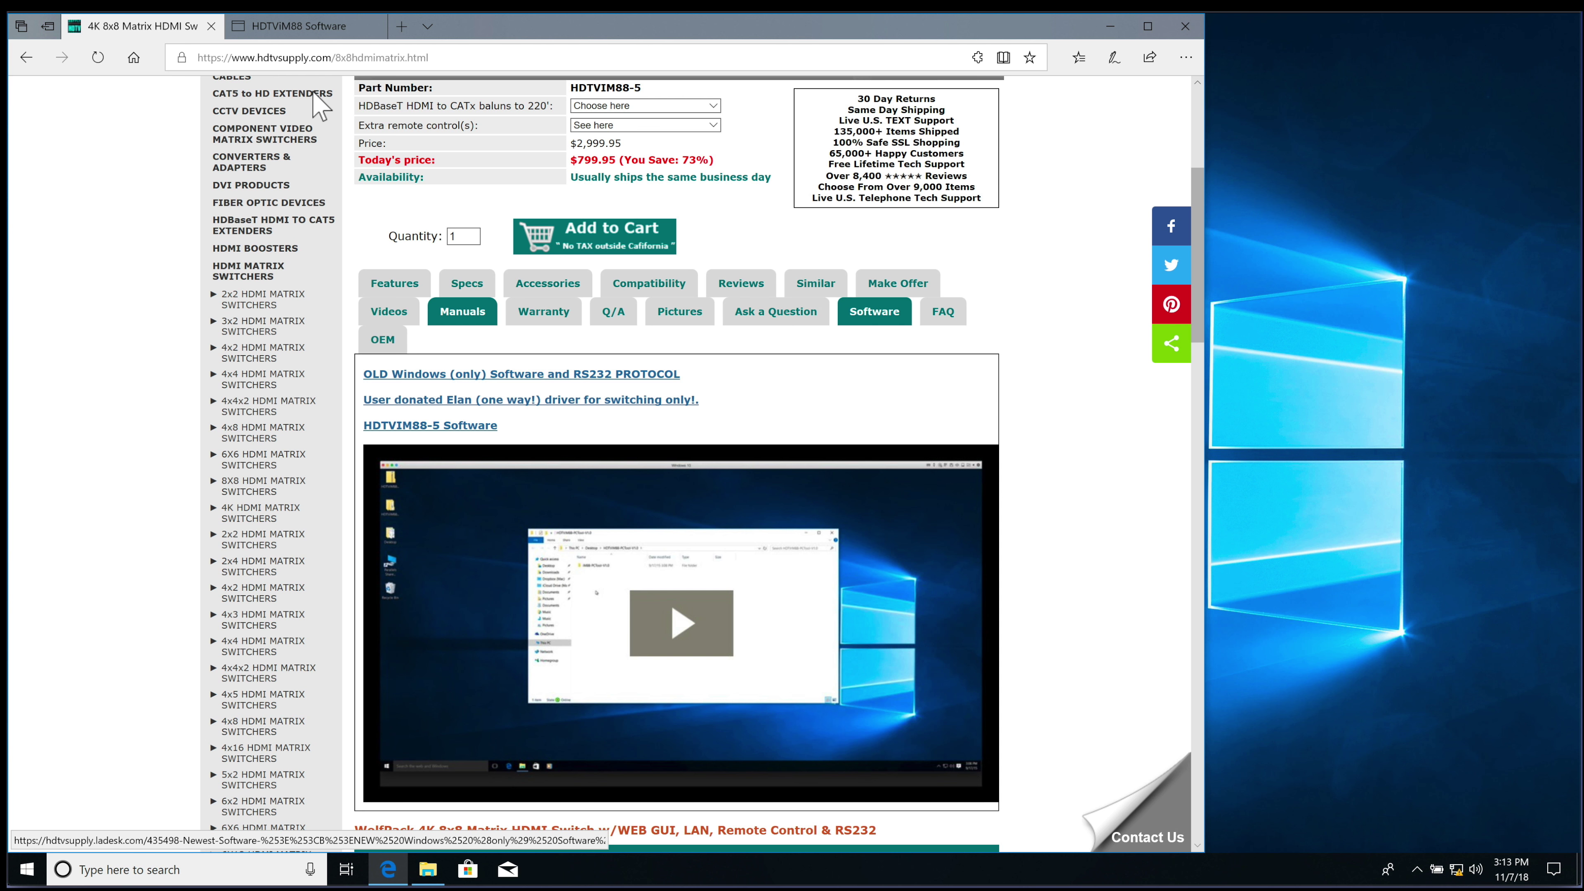
pyautogui.click(299, 36)
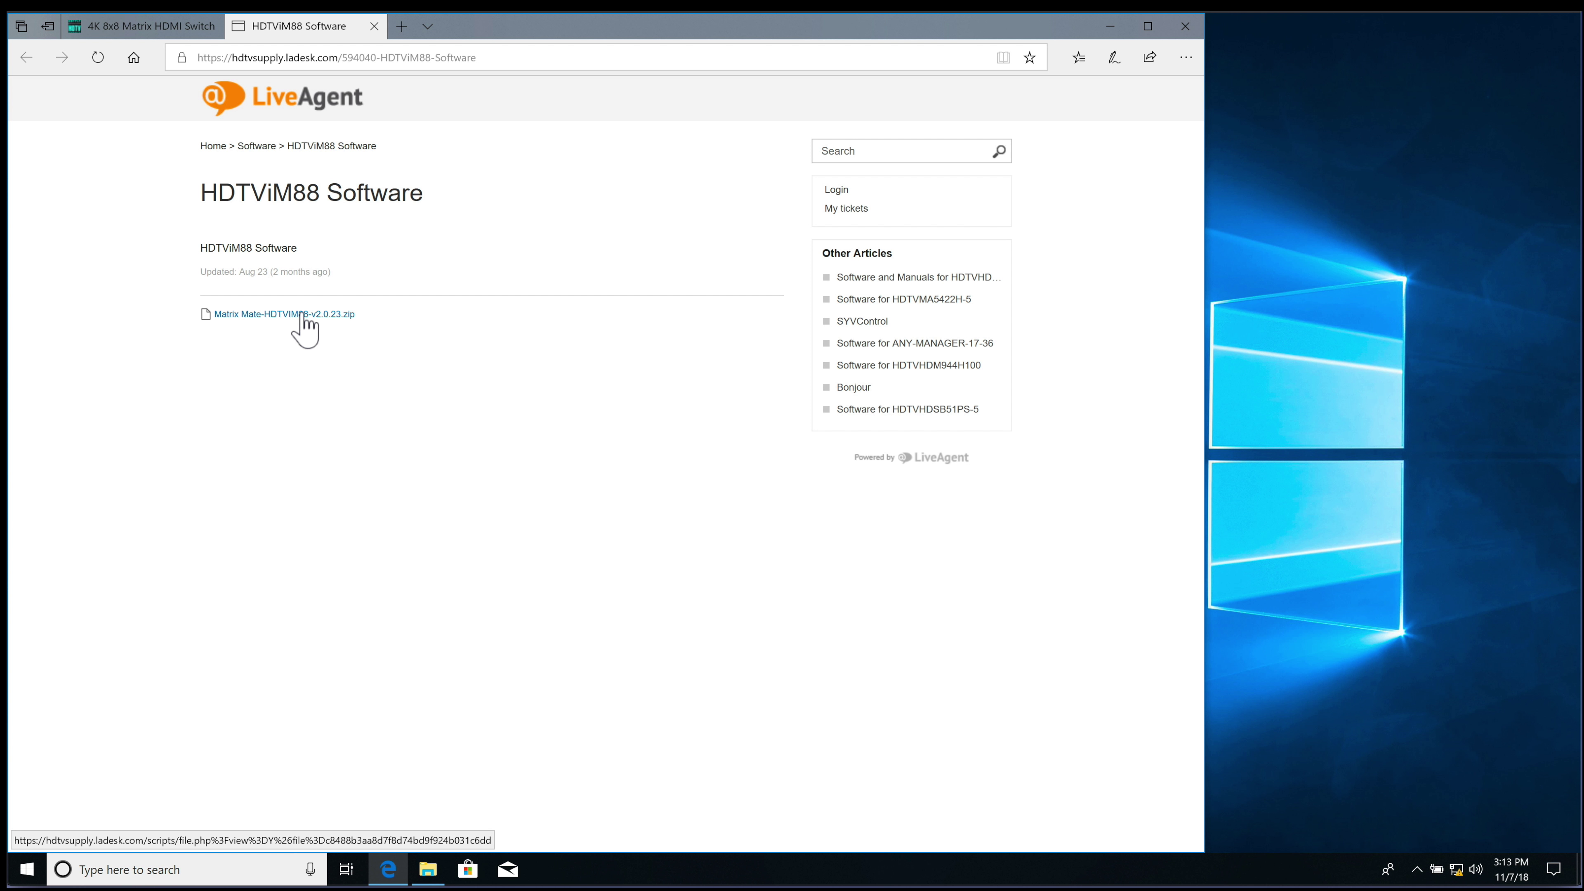
pyautogui.click(294, 315)
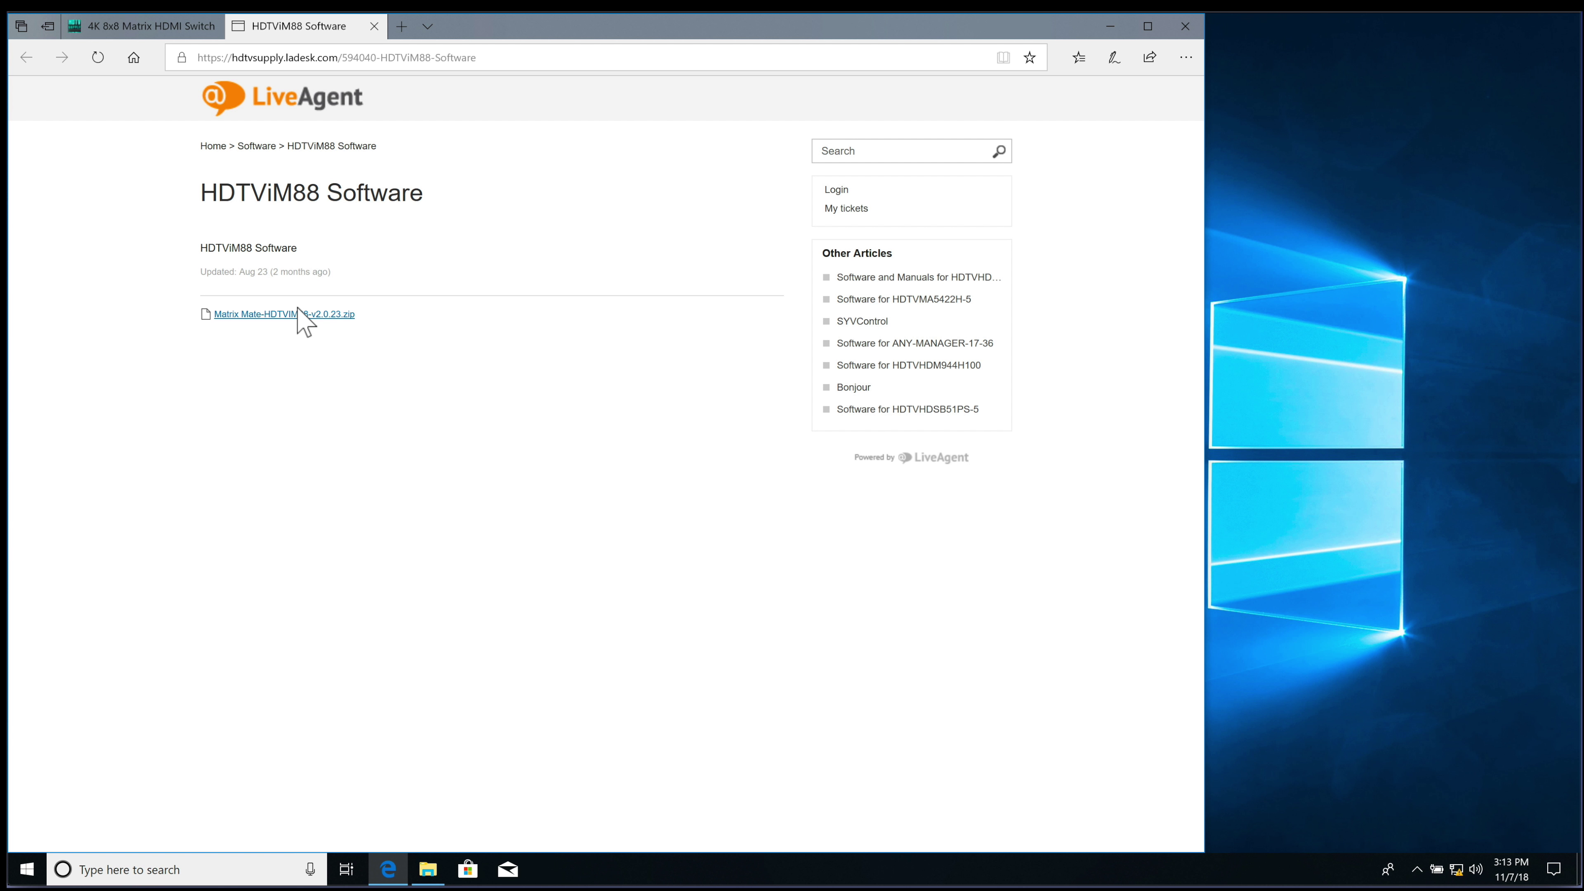
# - Launch the Matrix Mate-IM88-v2.0.23 application from its File Explorer folder
pyautogui.click(429, 872)
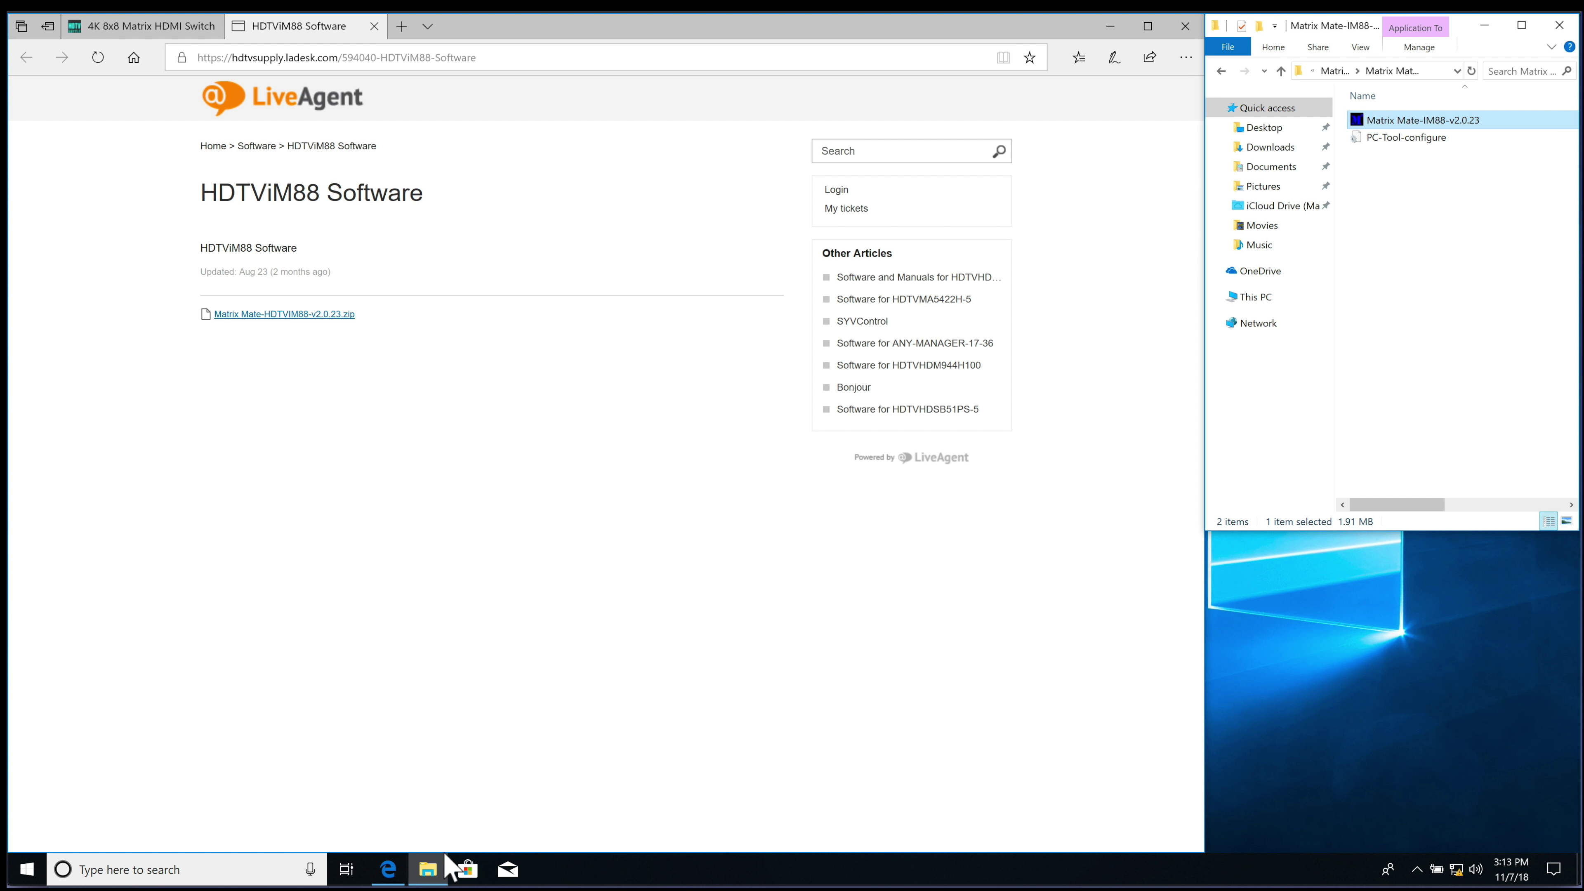
pyautogui.doubleClick(1400, 122)
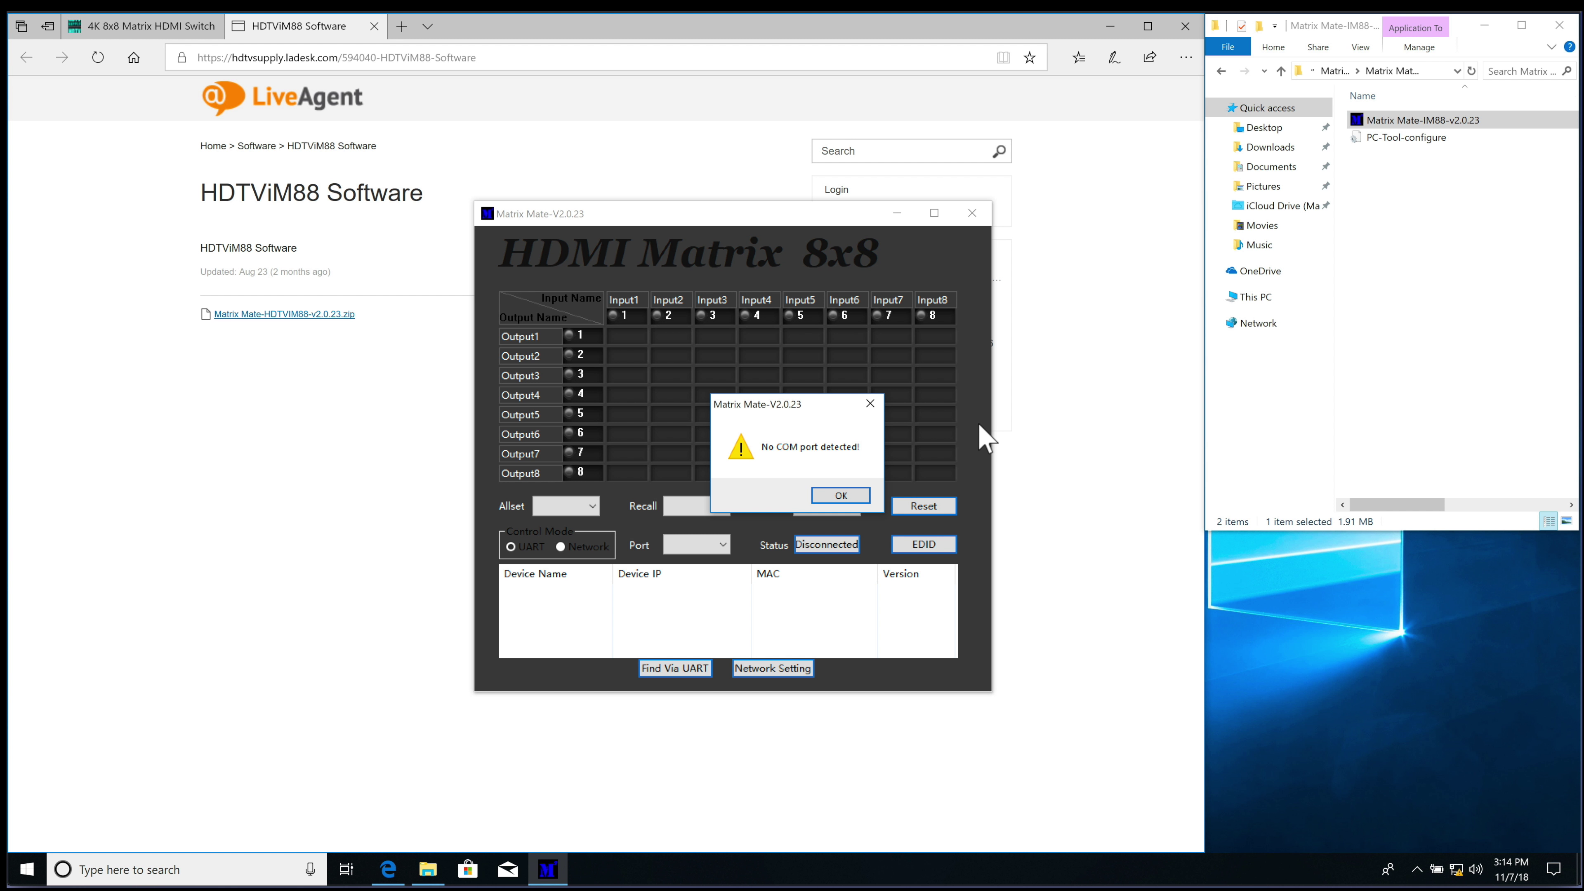
# - Dismiss the COM port alert and connect over Network to the USR-K3 device at 192.168.0.100
pyautogui.click(840, 496)
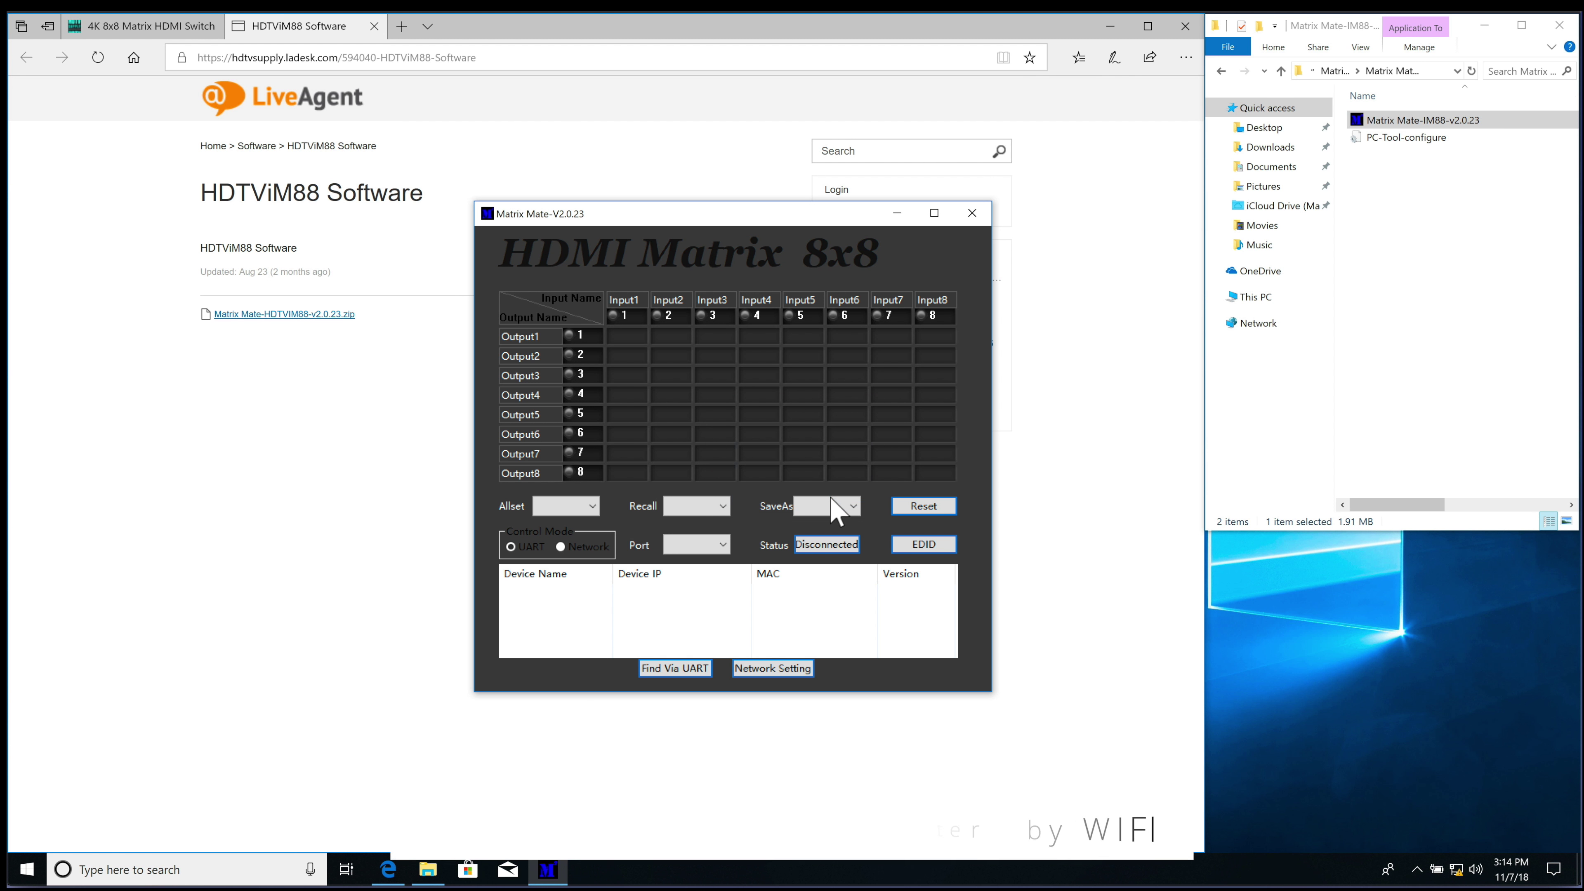
pyautogui.click(560, 547)
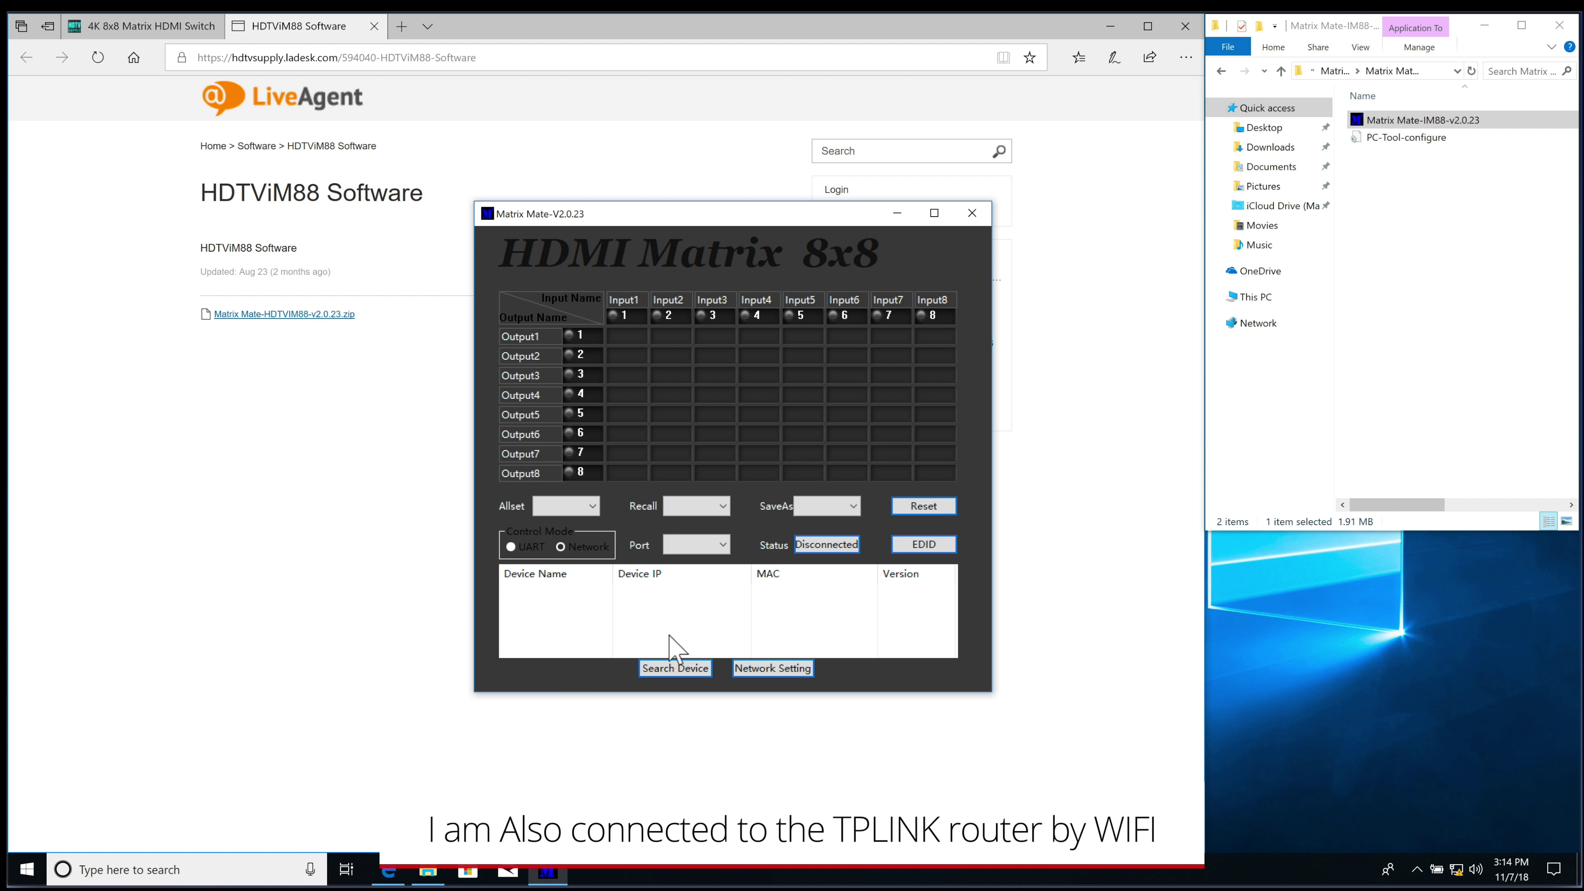
pyautogui.click(668, 670)
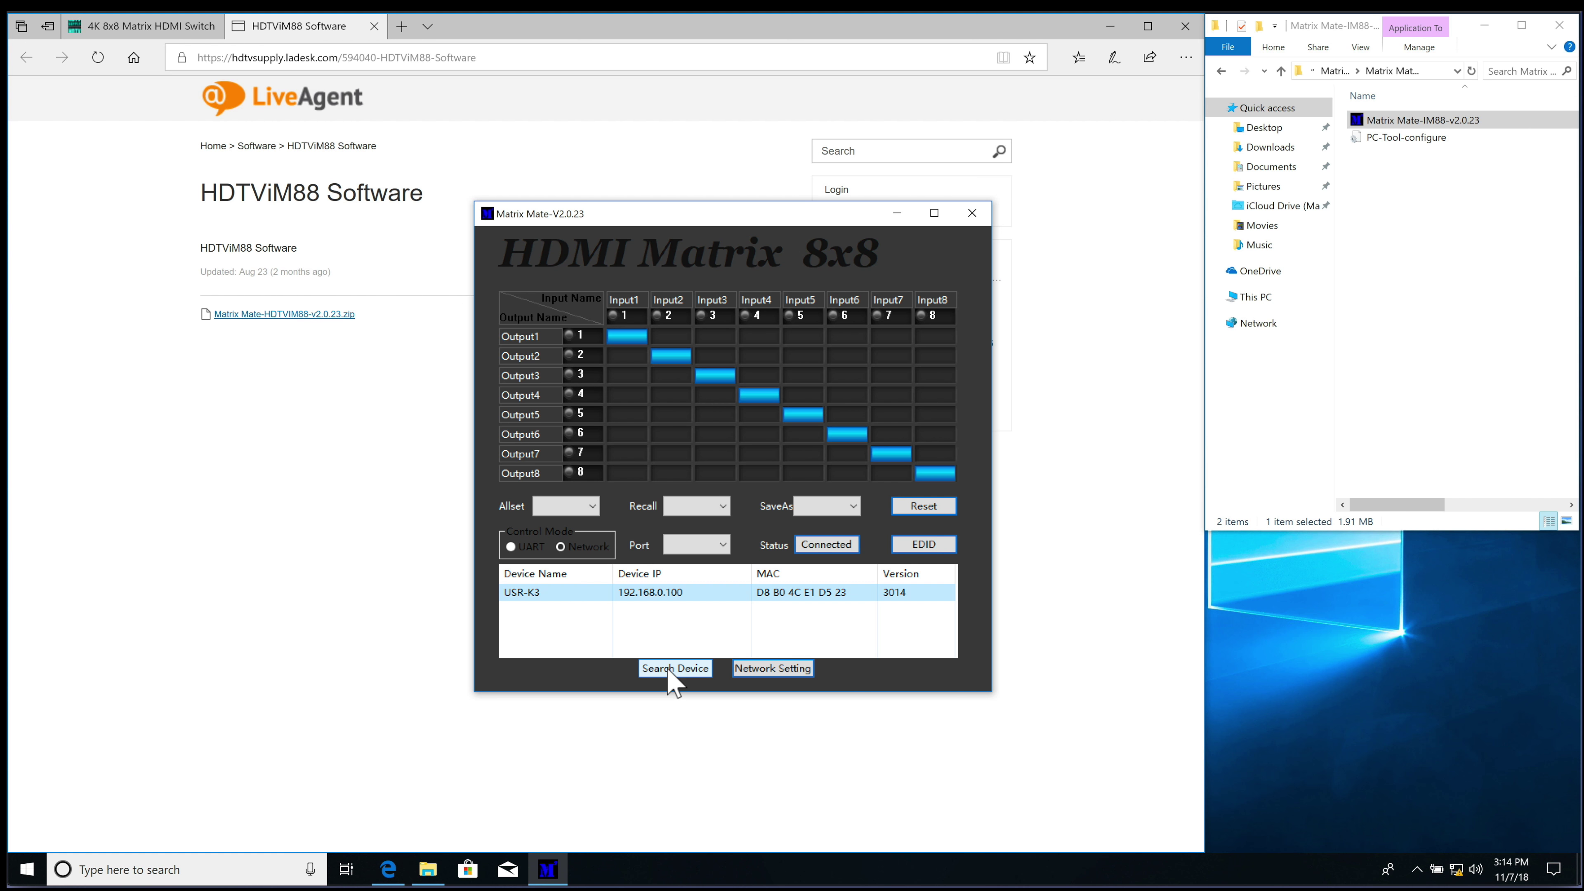
pyautogui.click(627, 594)
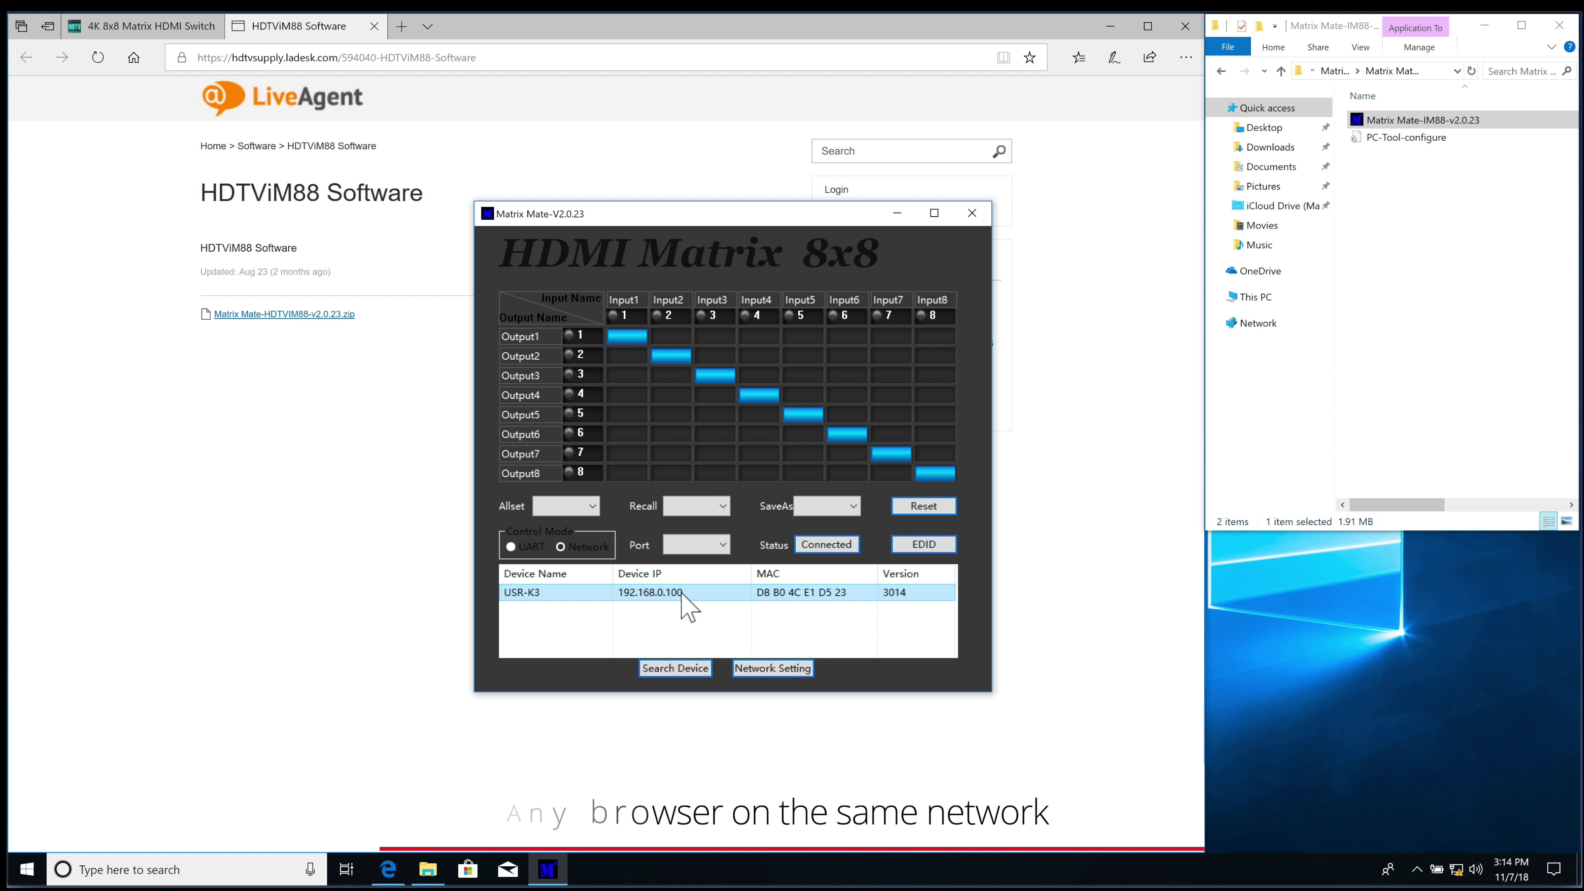
# - Search for and load the USR-K3 device's network settings, then close them
pyautogui.click(768, 667)
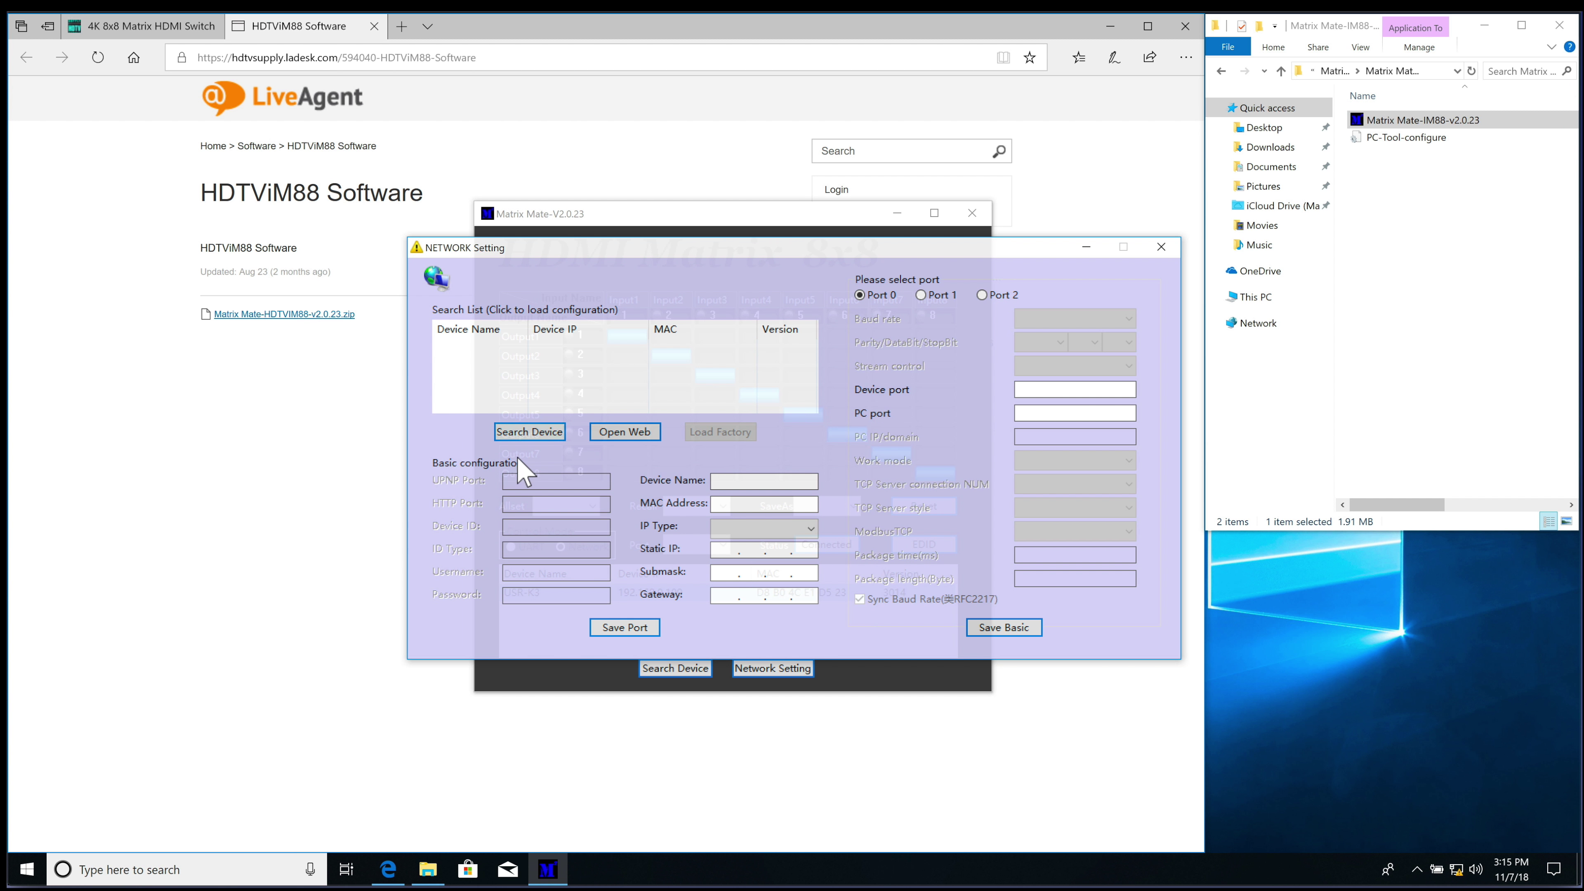
pyautogui.click(523, 433)
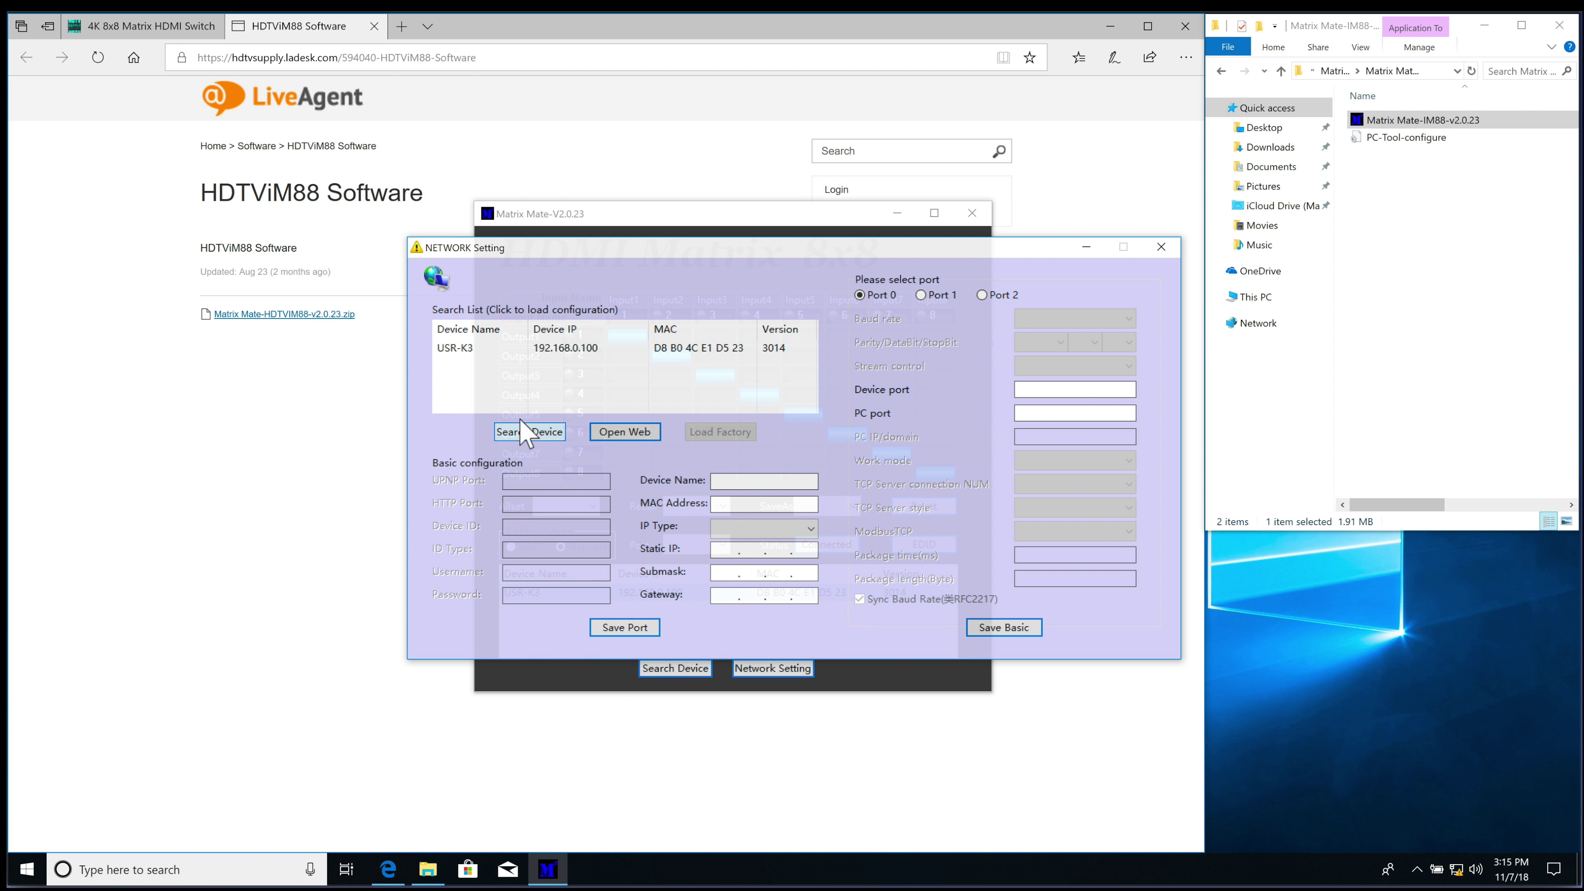
pyautogui.click(551, 357)
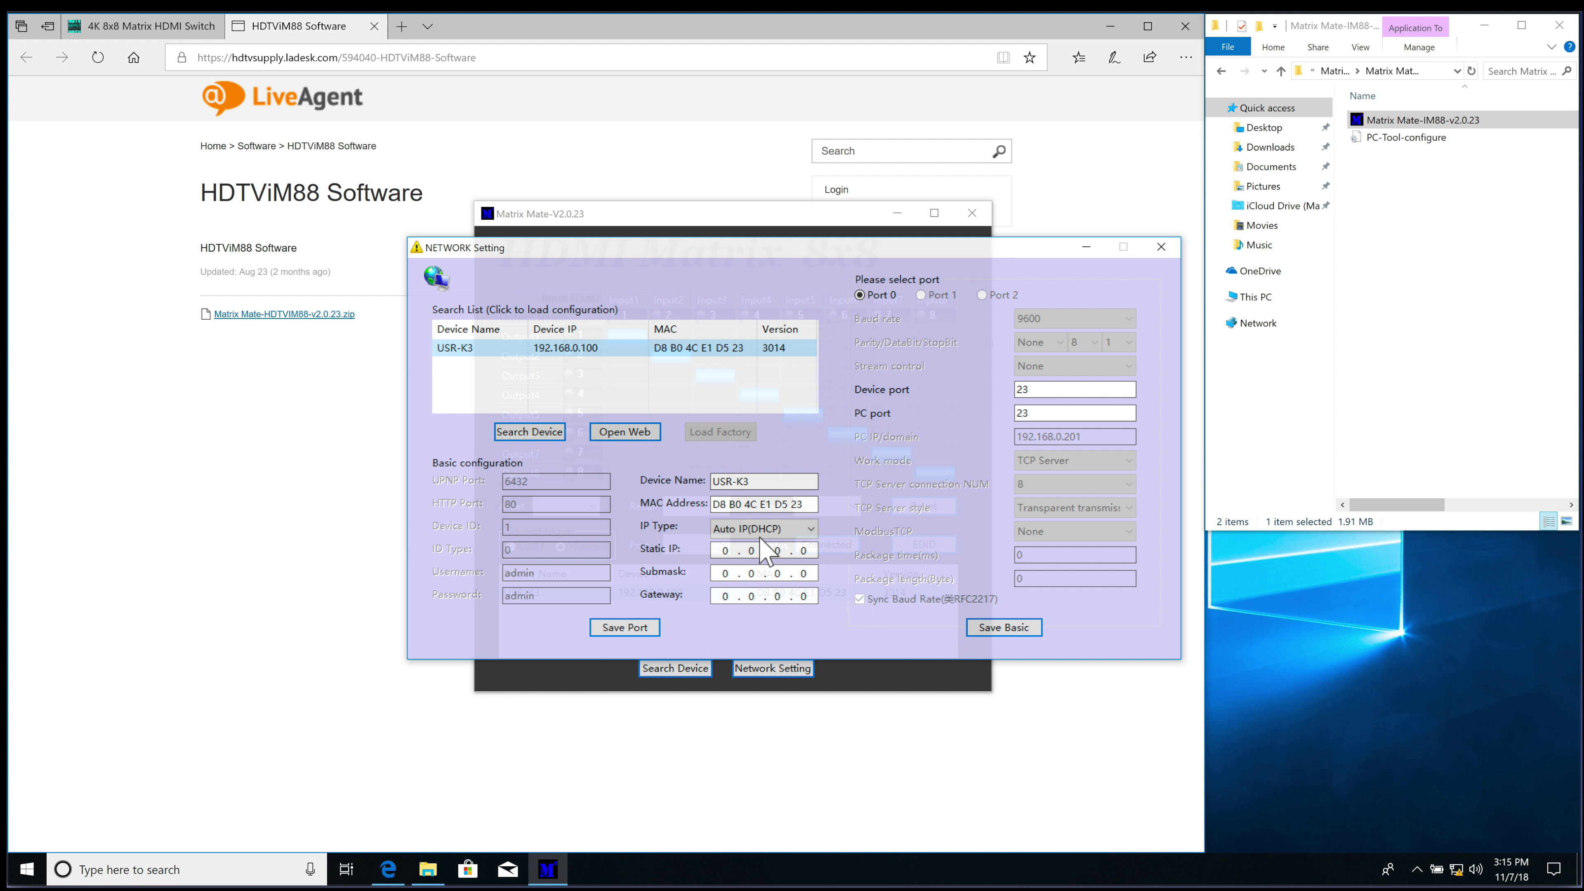
pyautogui.click(1161, 246)
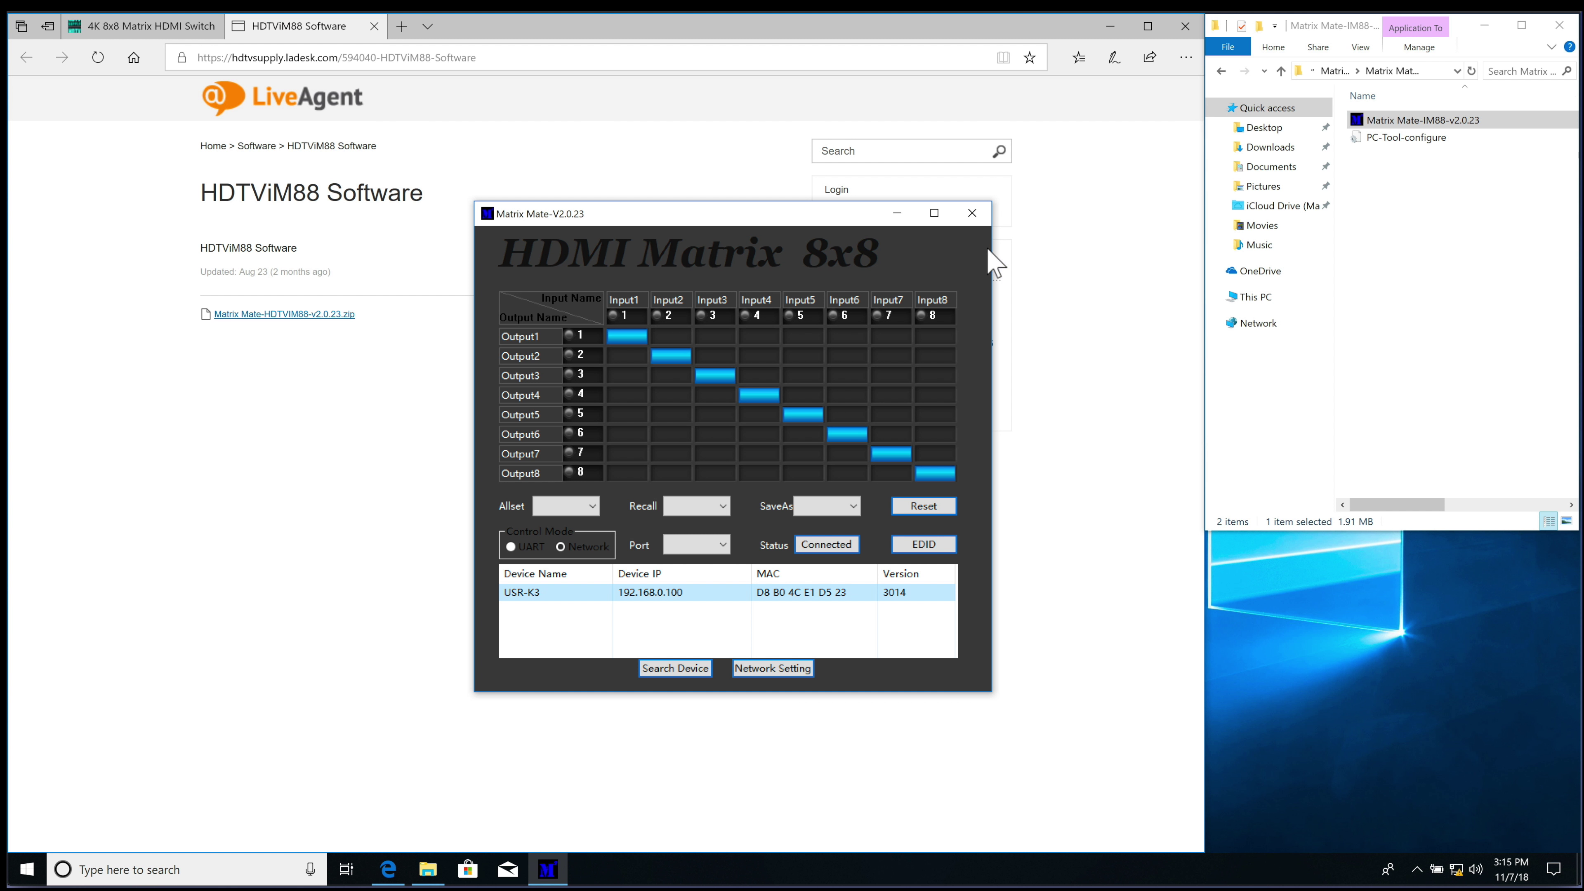
# - Quit Matrix Mate, dismiss the save-failed error, and open a blank Edge tab
pyautogui.click(975, 223)
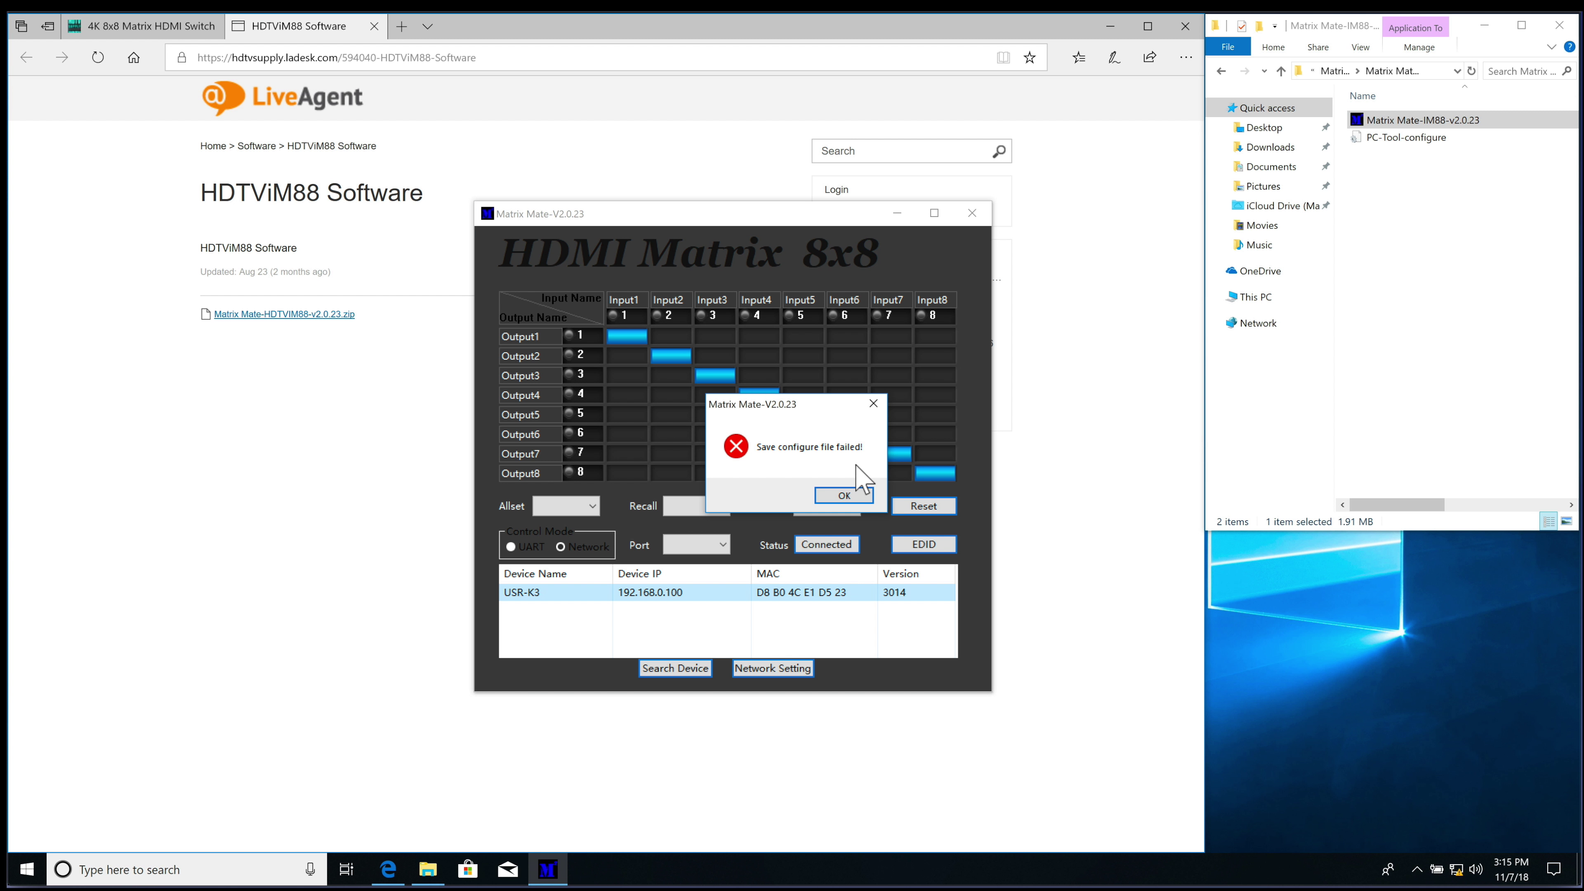
pyautogui.click(844, 495)
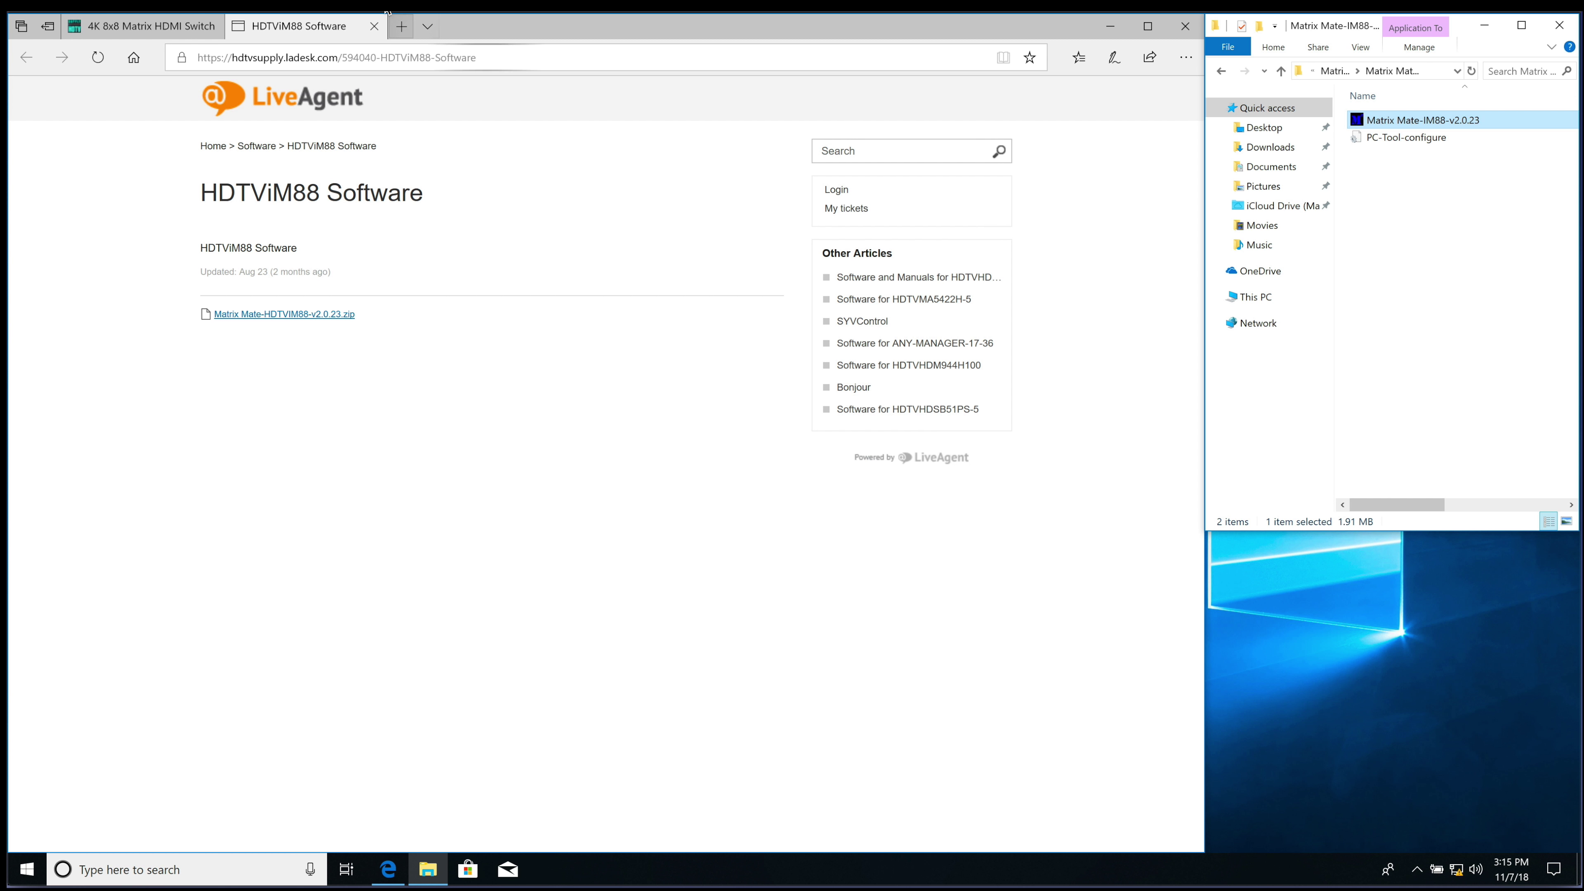
pyautogui.click(401, 26)
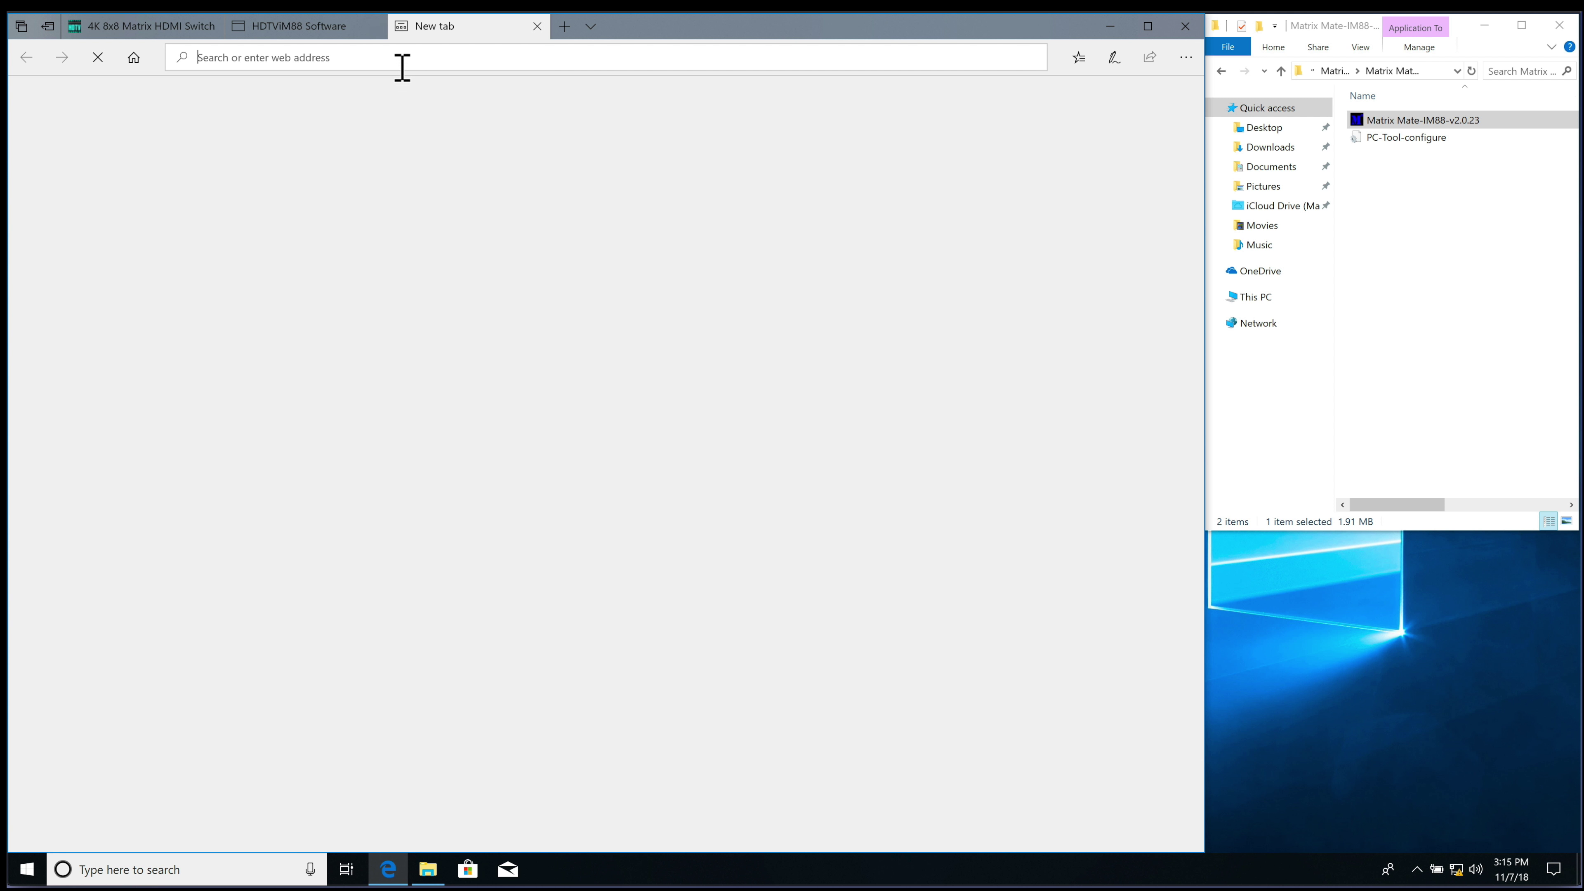
# - Load 192.168.0.100 in Edge and swap routing: input 1 to output 2, input 2 to output 1
pyautogui.write('192')
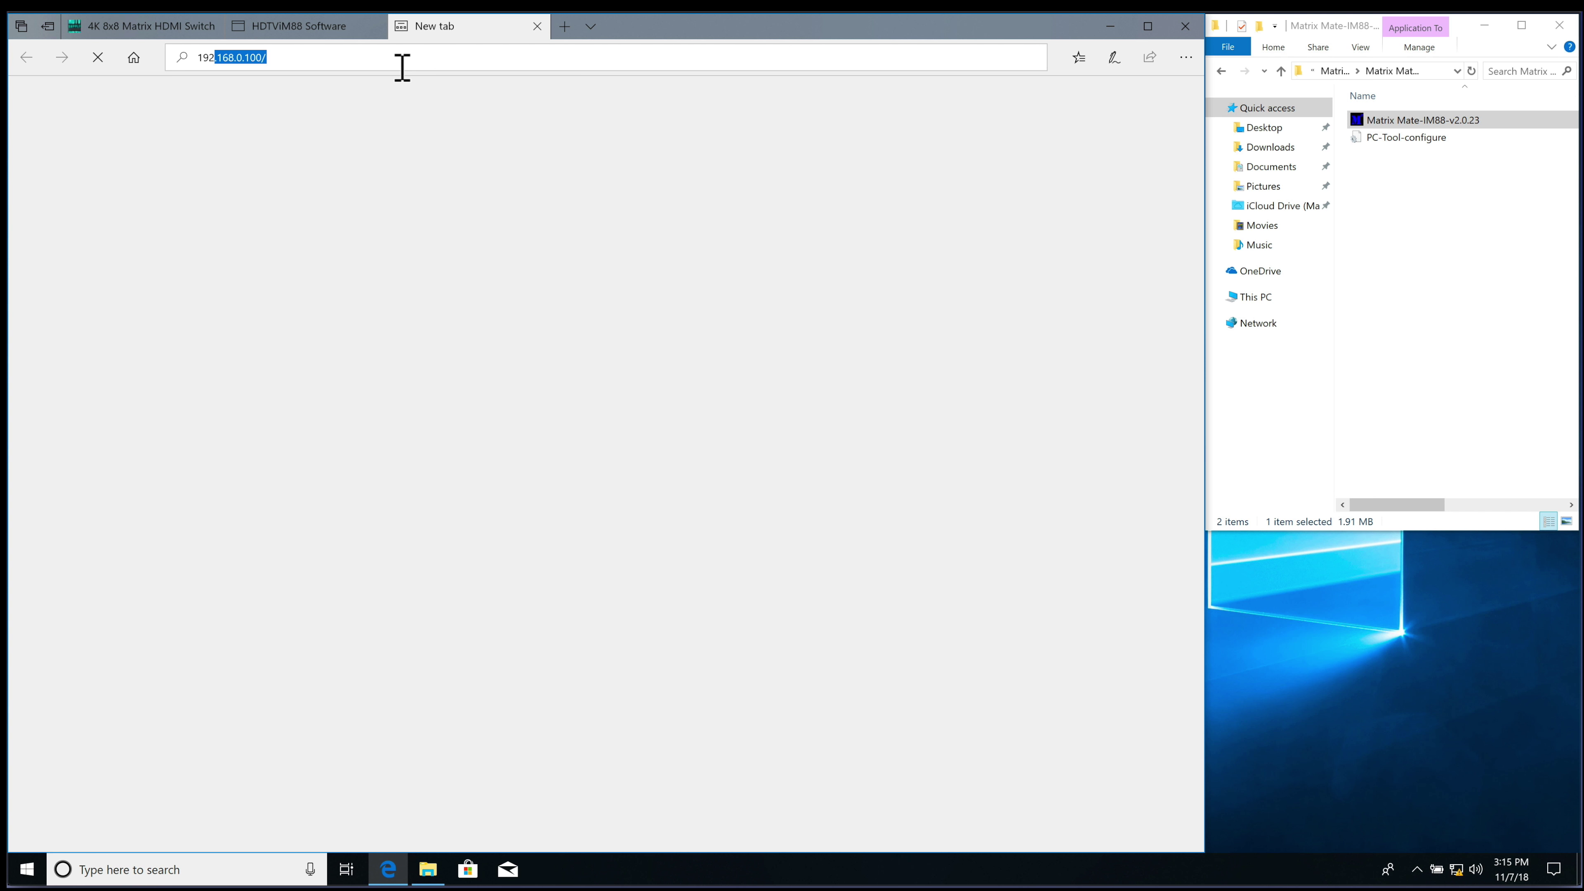
pyautogui.press('Return')
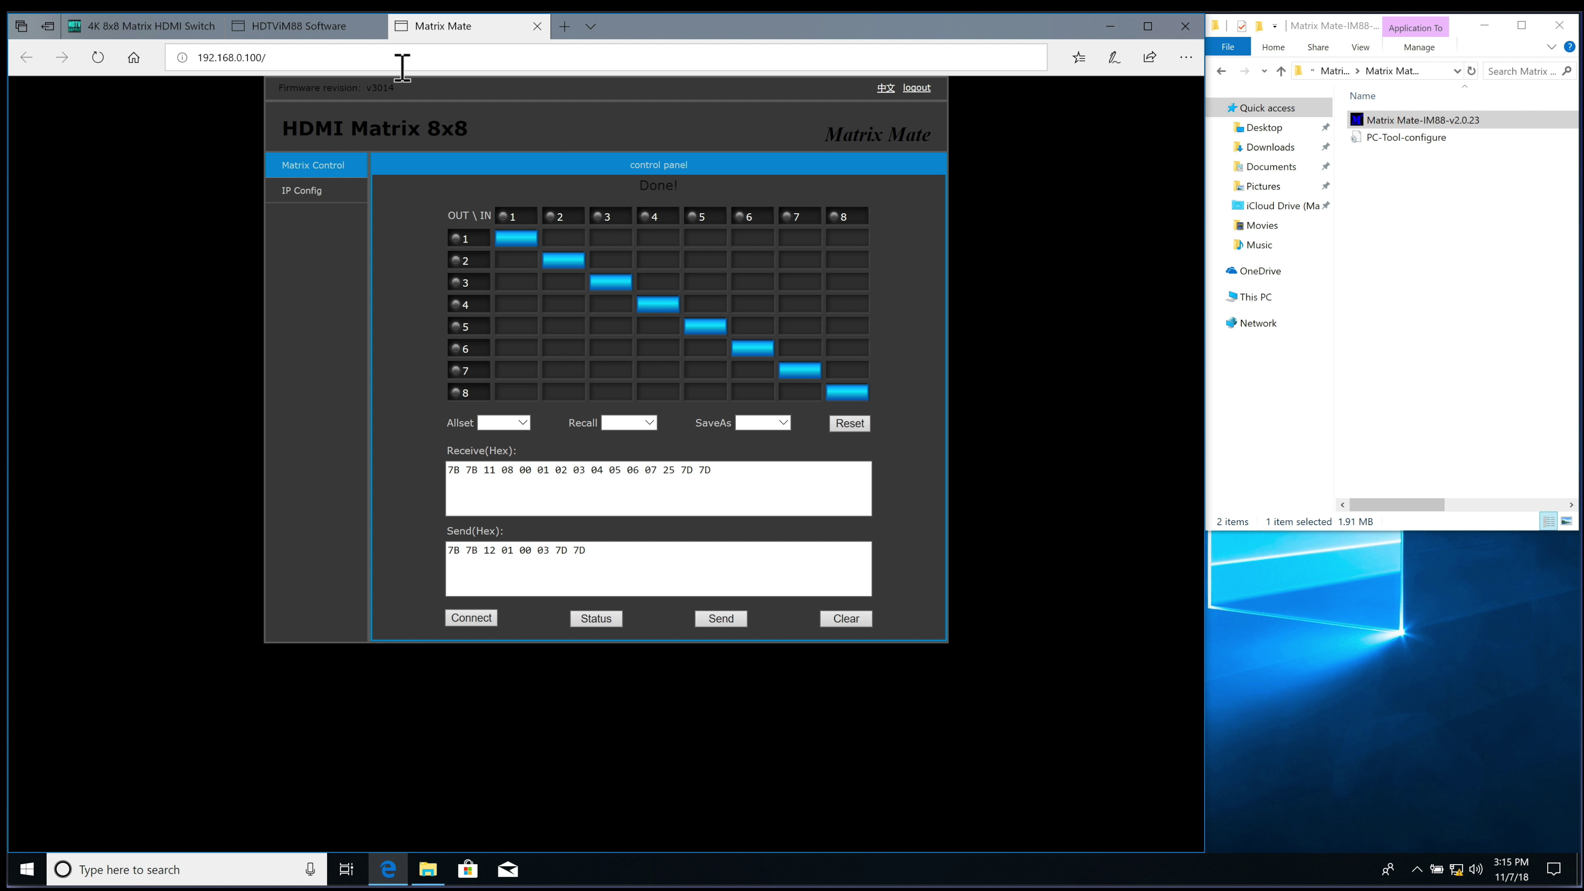
pyautogui.click(518, 261)
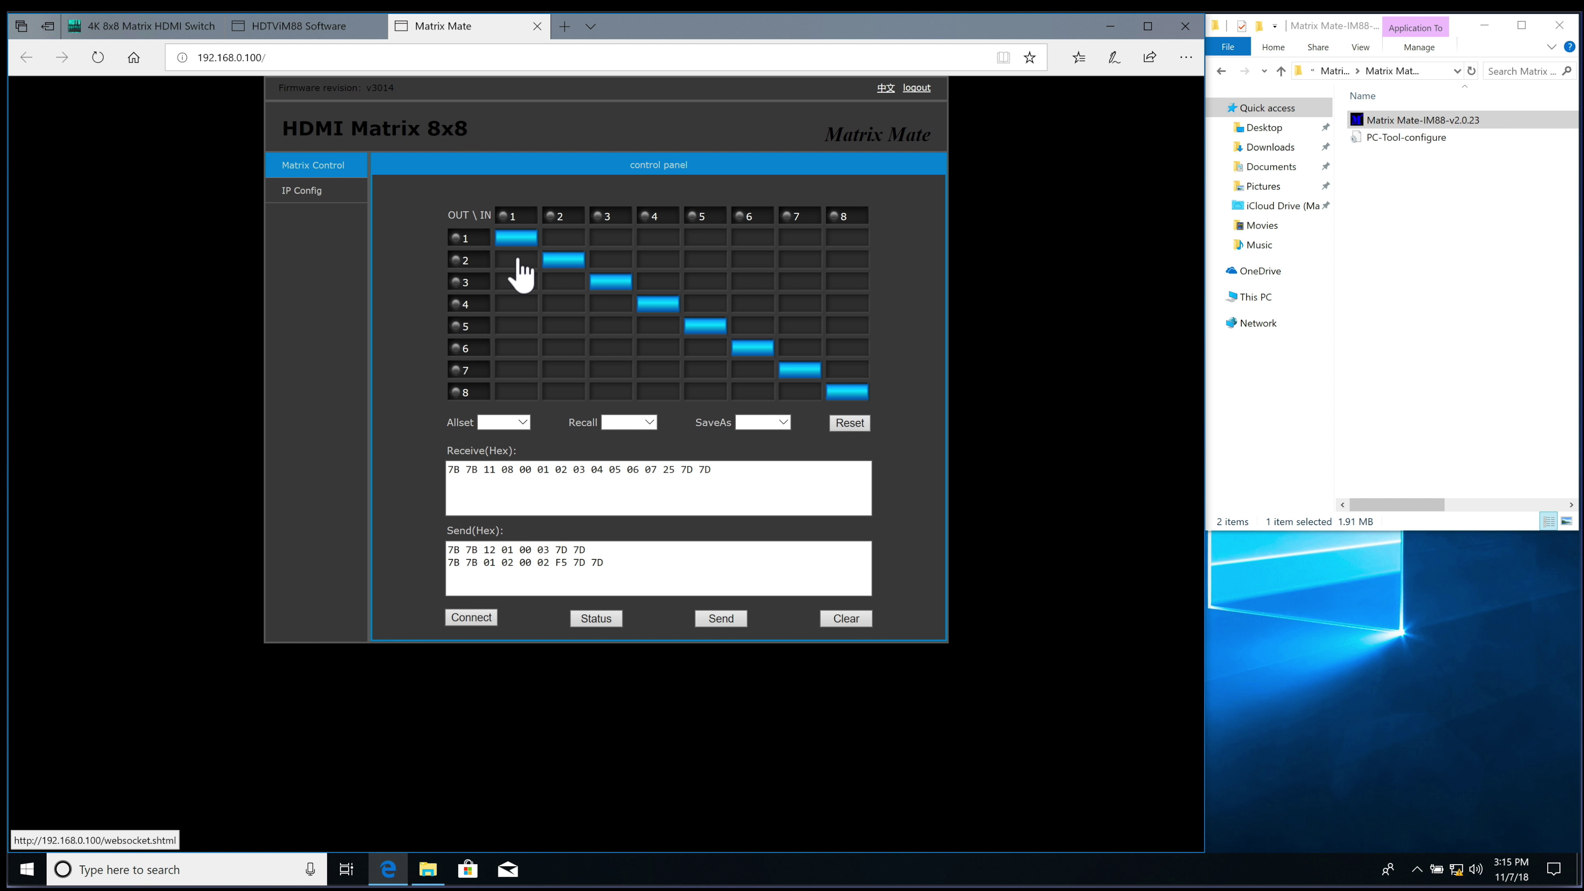
pyautogui.click(565, 239)
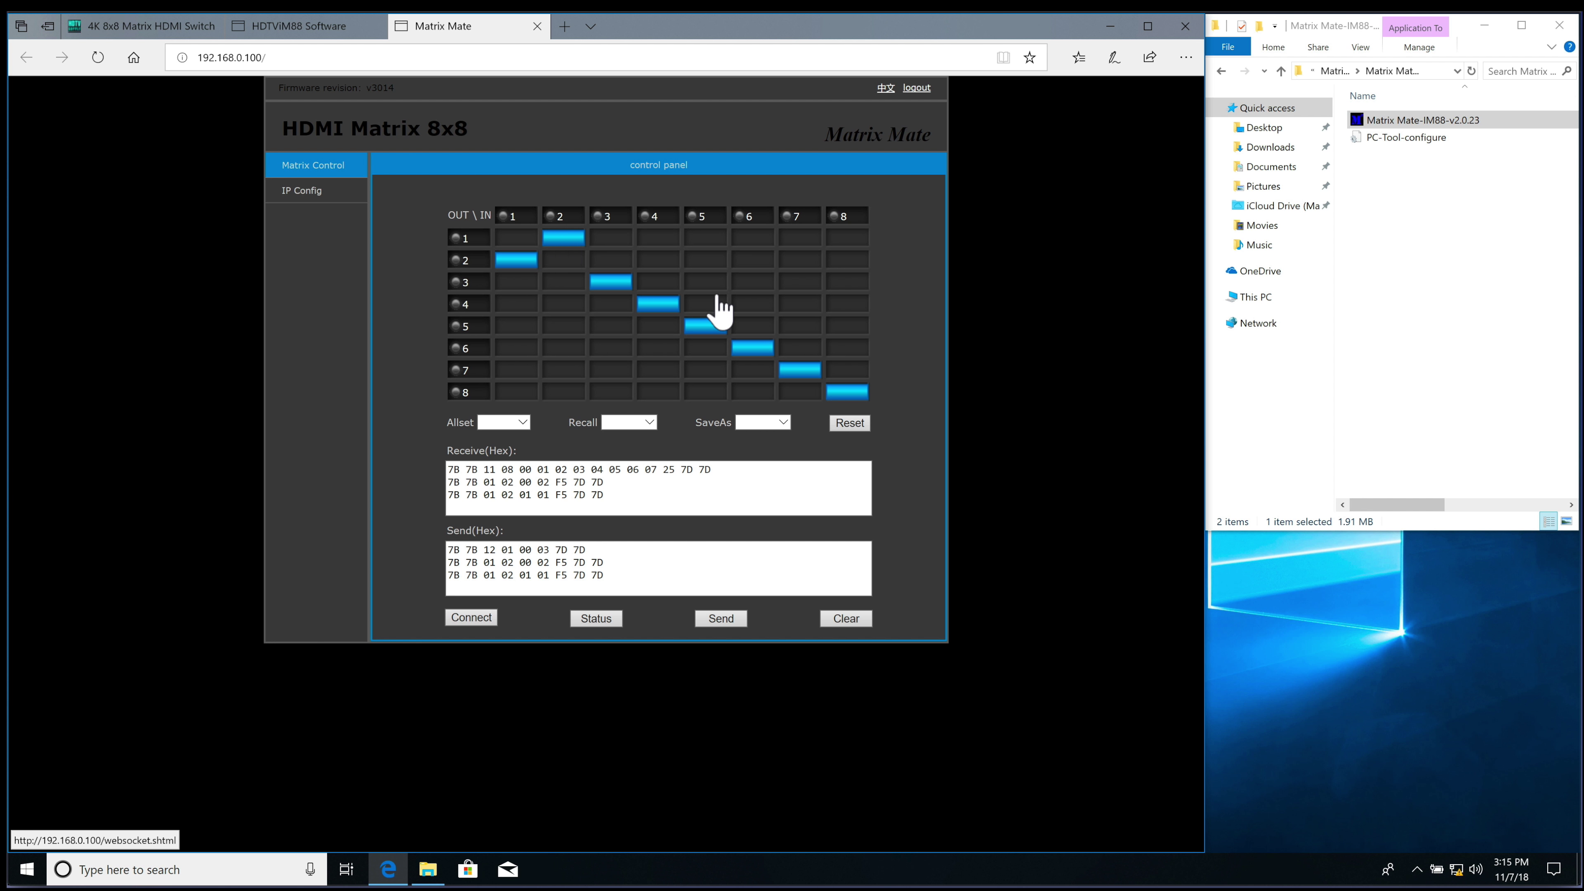
# - Route output 7 to input 5 and output 3 to input 8, then refresh the status
pyautogui.click(705, 371)
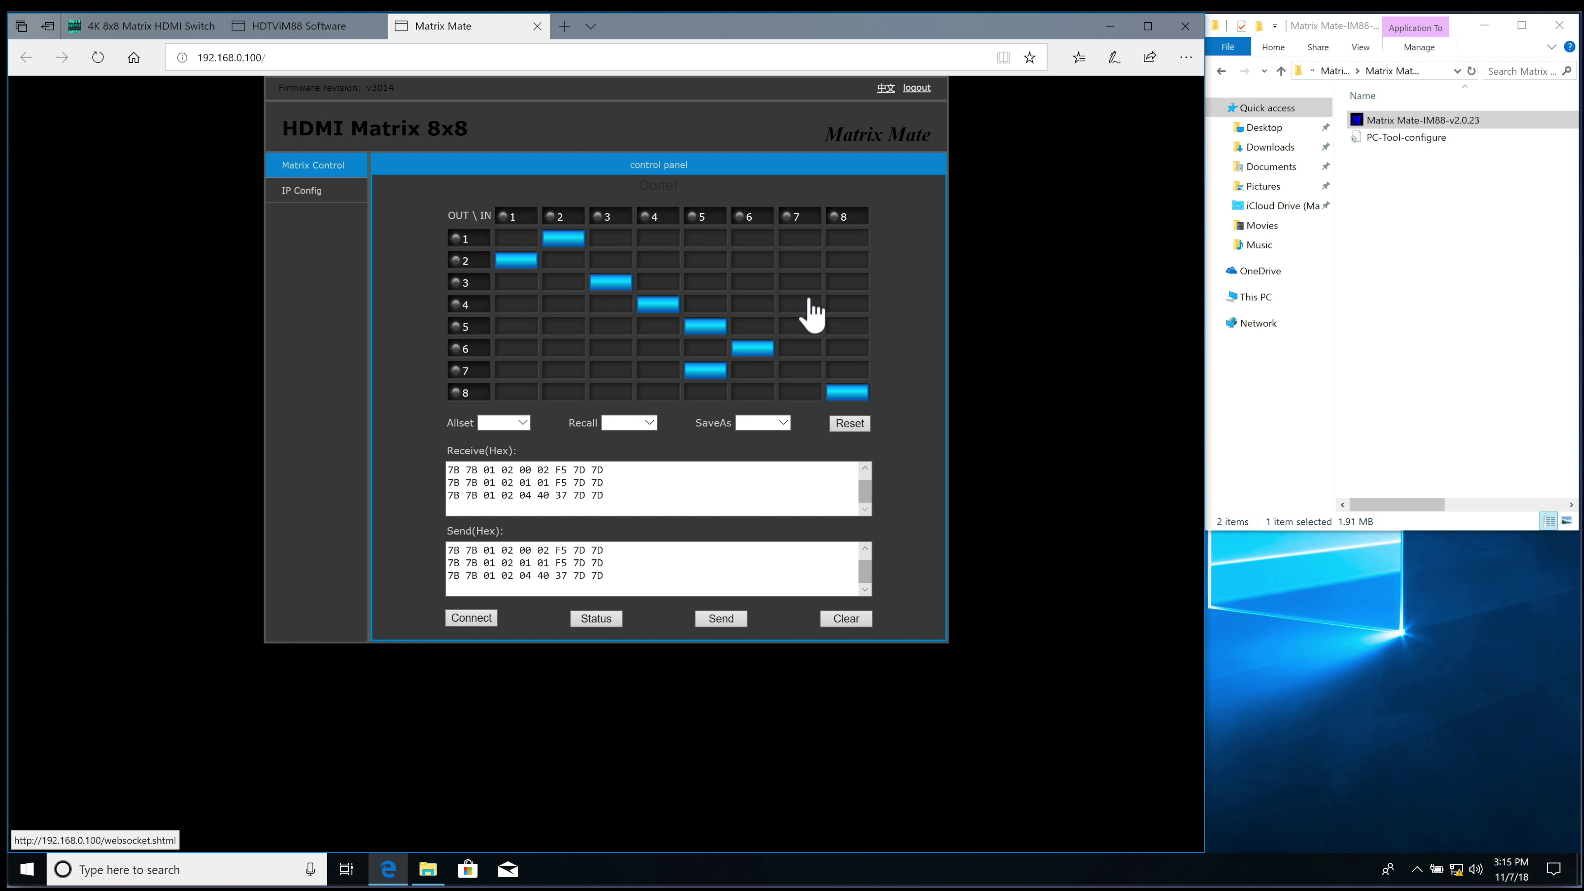
pyautogui.click(846, 282)
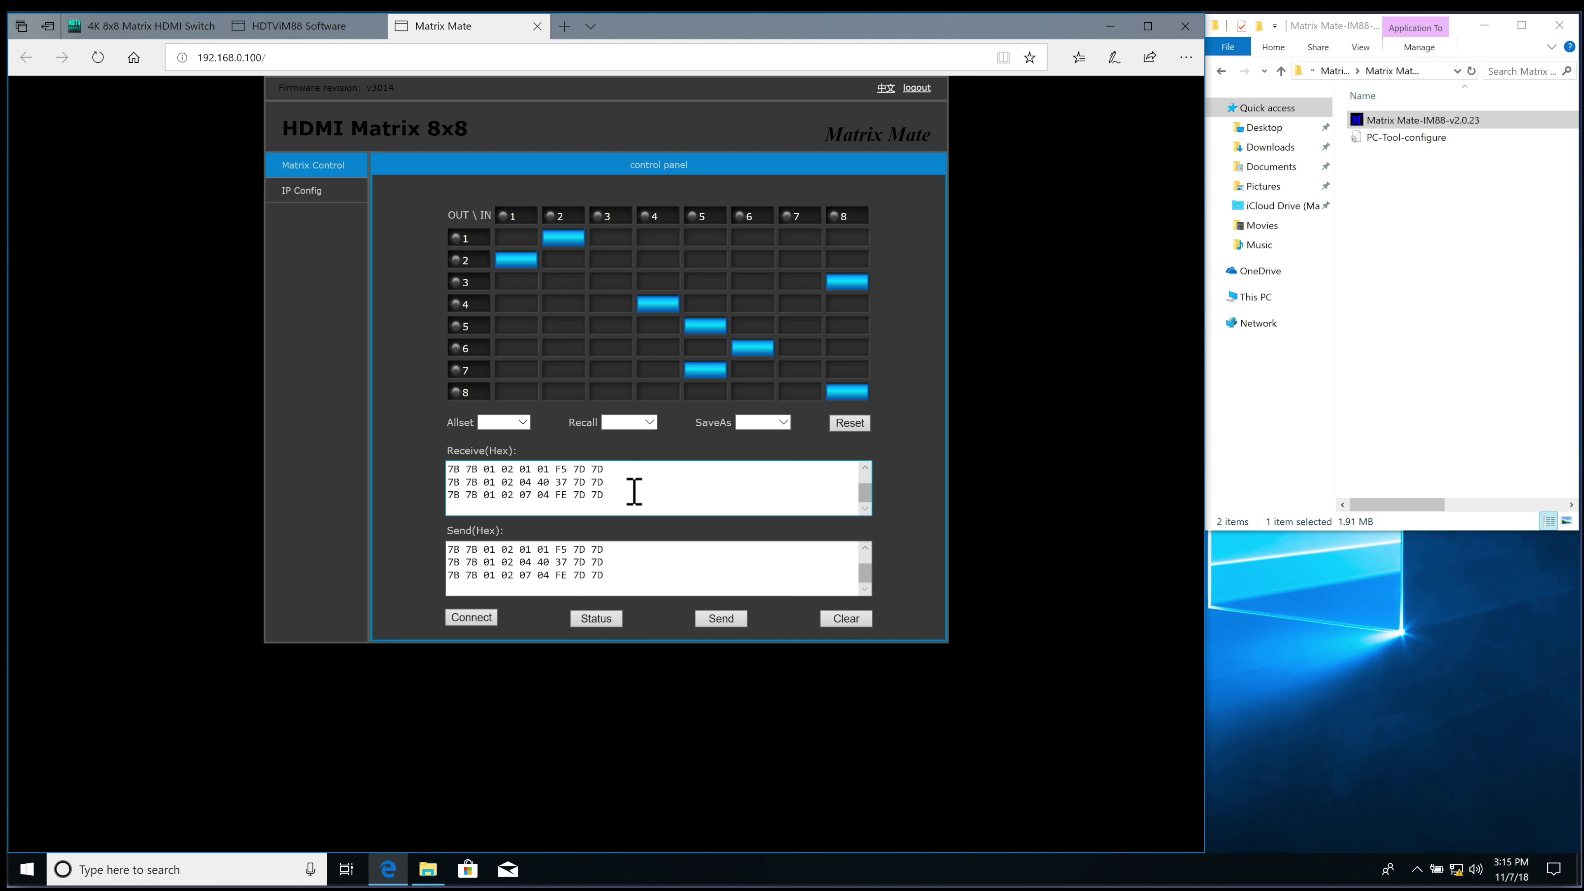
pyautogui.click(596, 618)
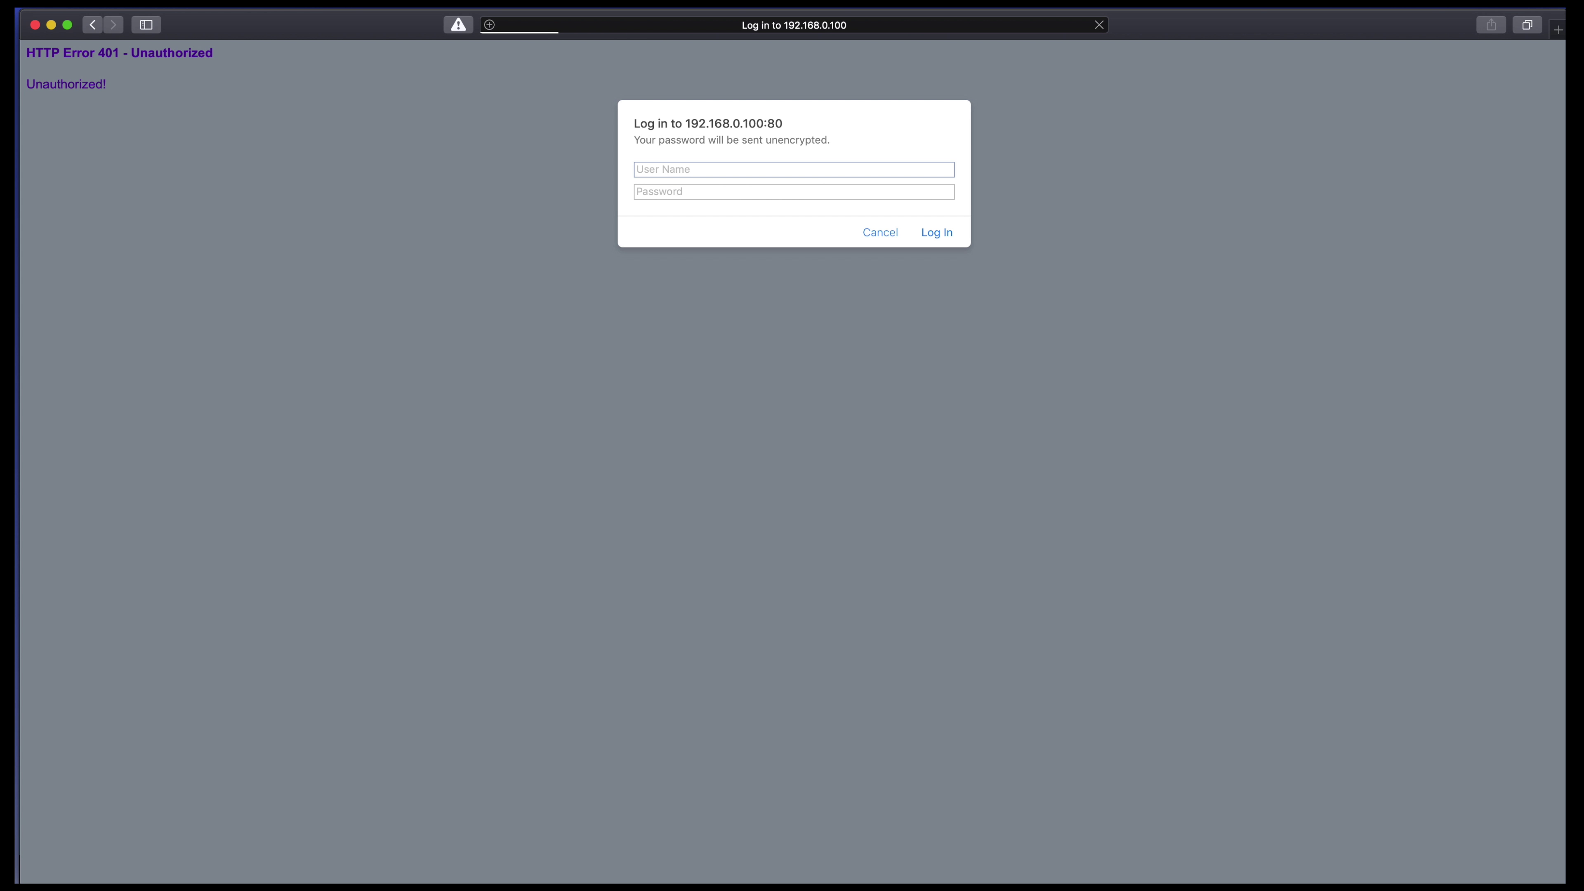
# - Sign in to the matrix's login dialog in Safari with the user name and password
pyautogui.press('Tab')
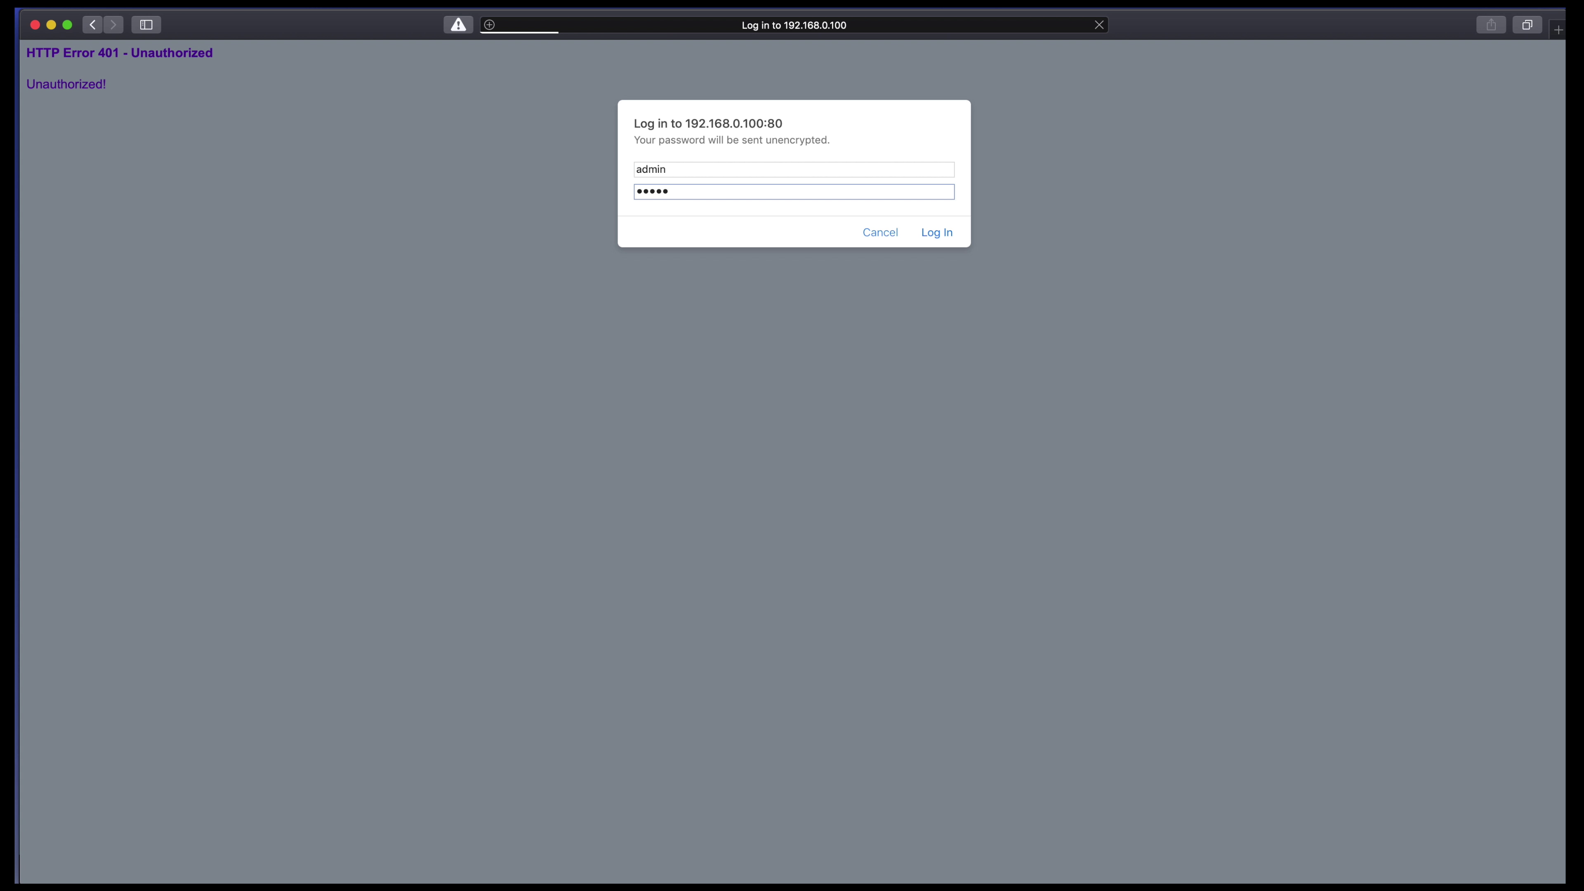
pyautogui.press('Return')
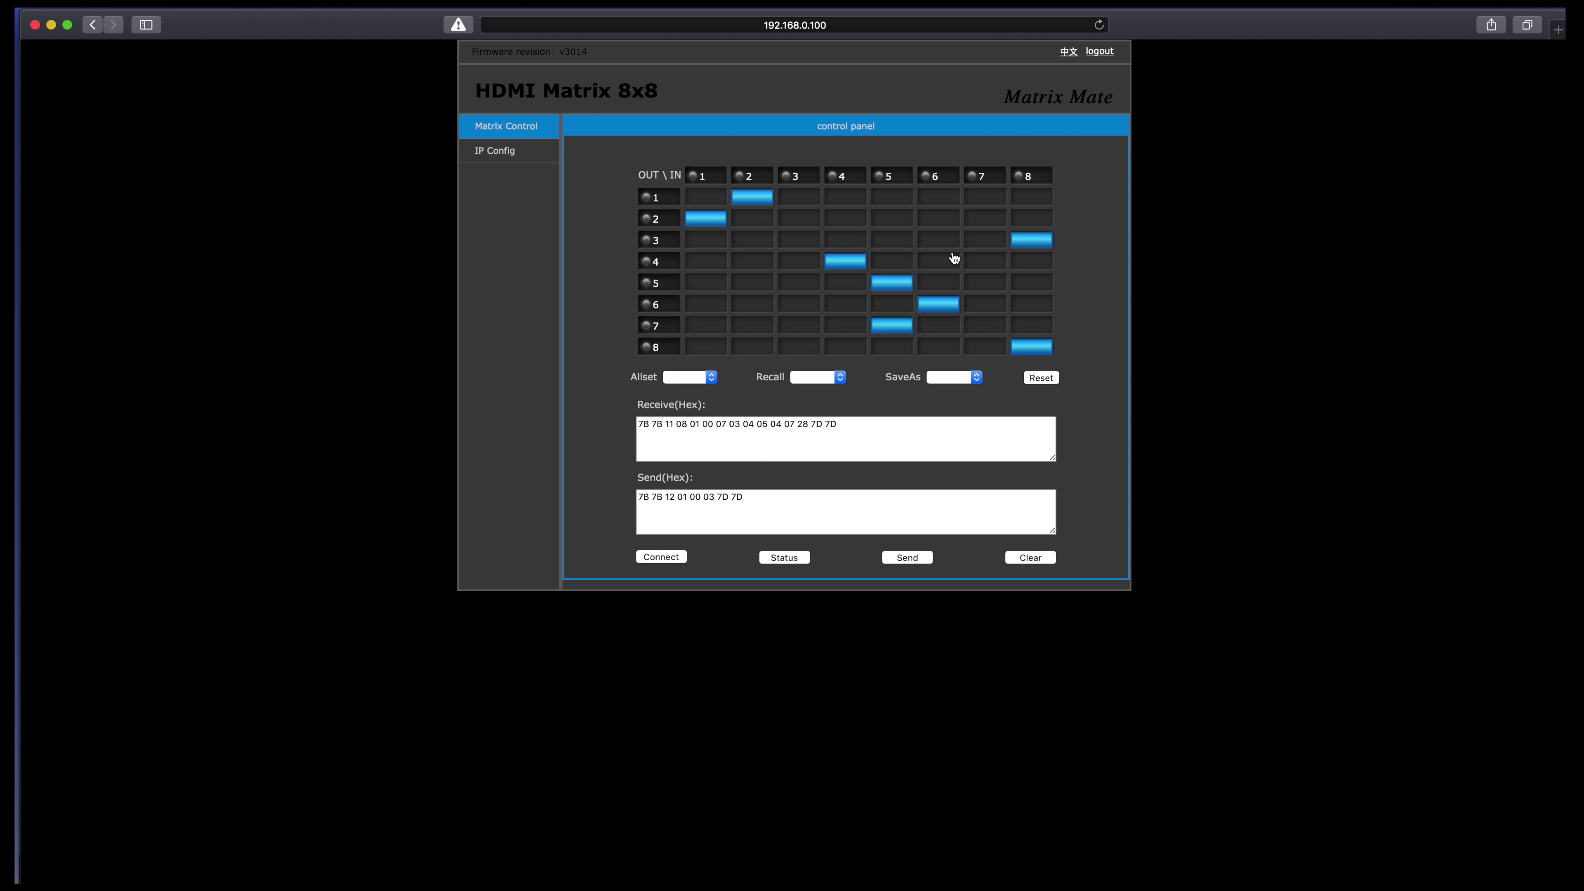
# - Route outputs 1, 3 and 7 to inputs 1, 3 and 7 in the grid
pyautogui.click(707, 201)
pyautogui.click(787, 243)
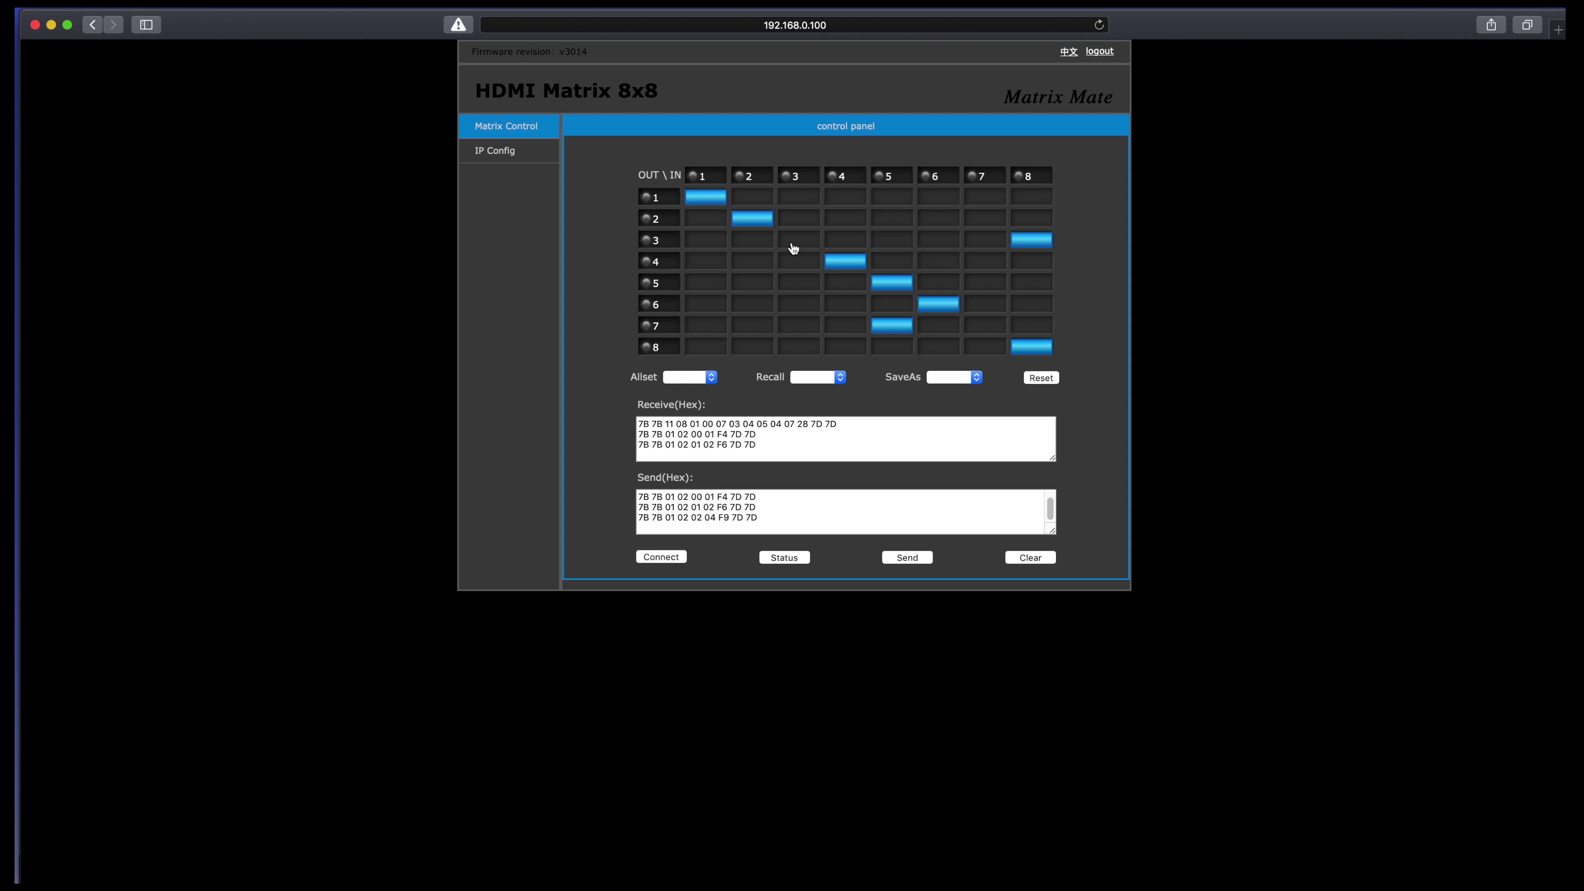
pyautogui.click(987, 326)
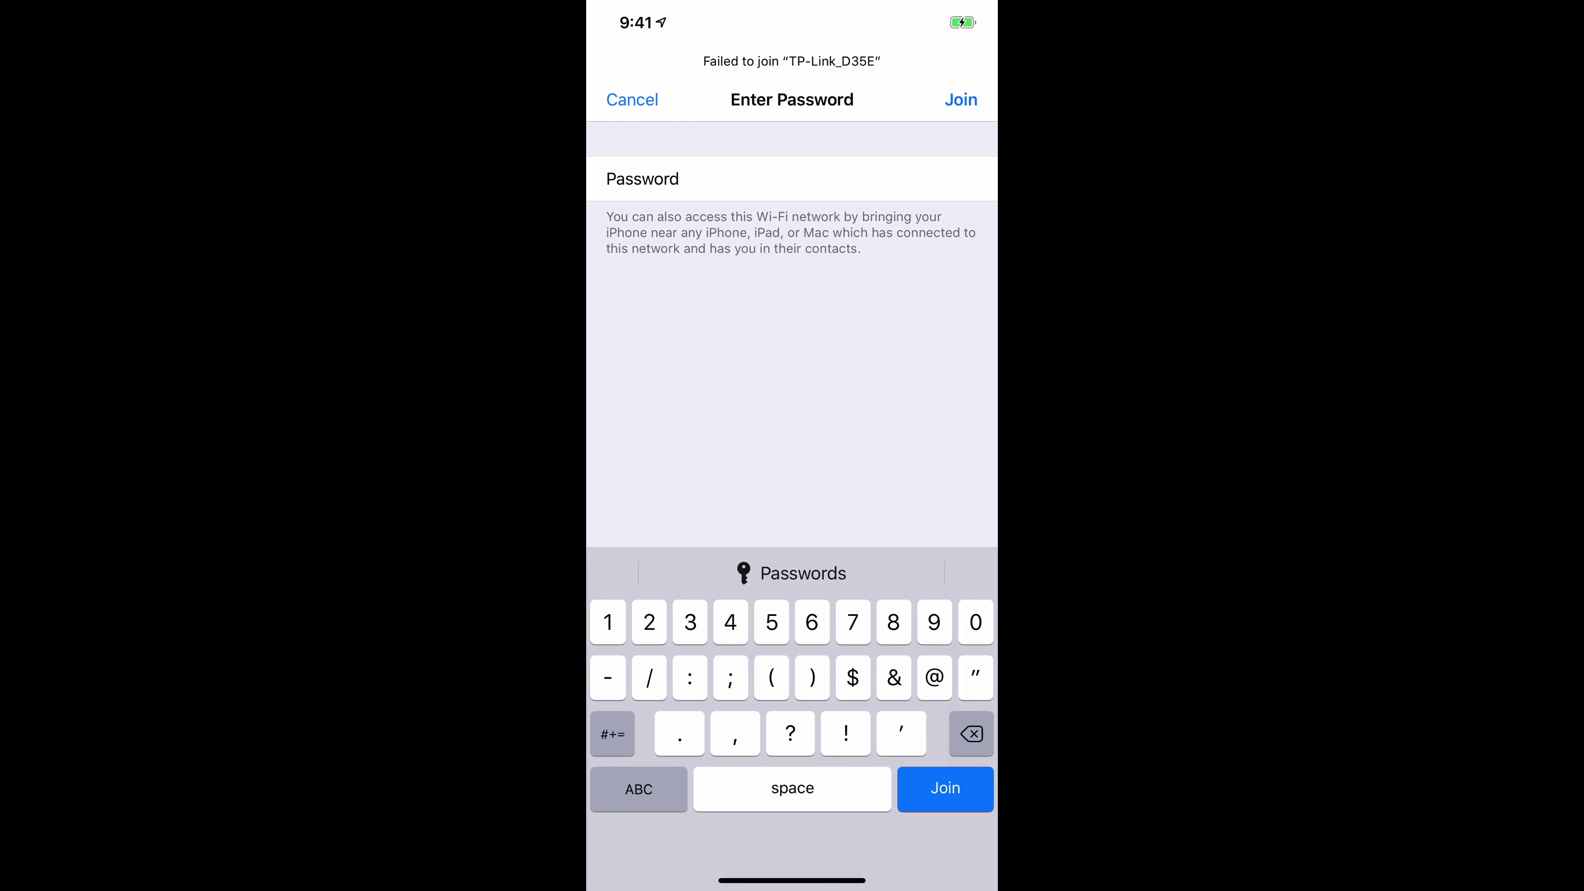
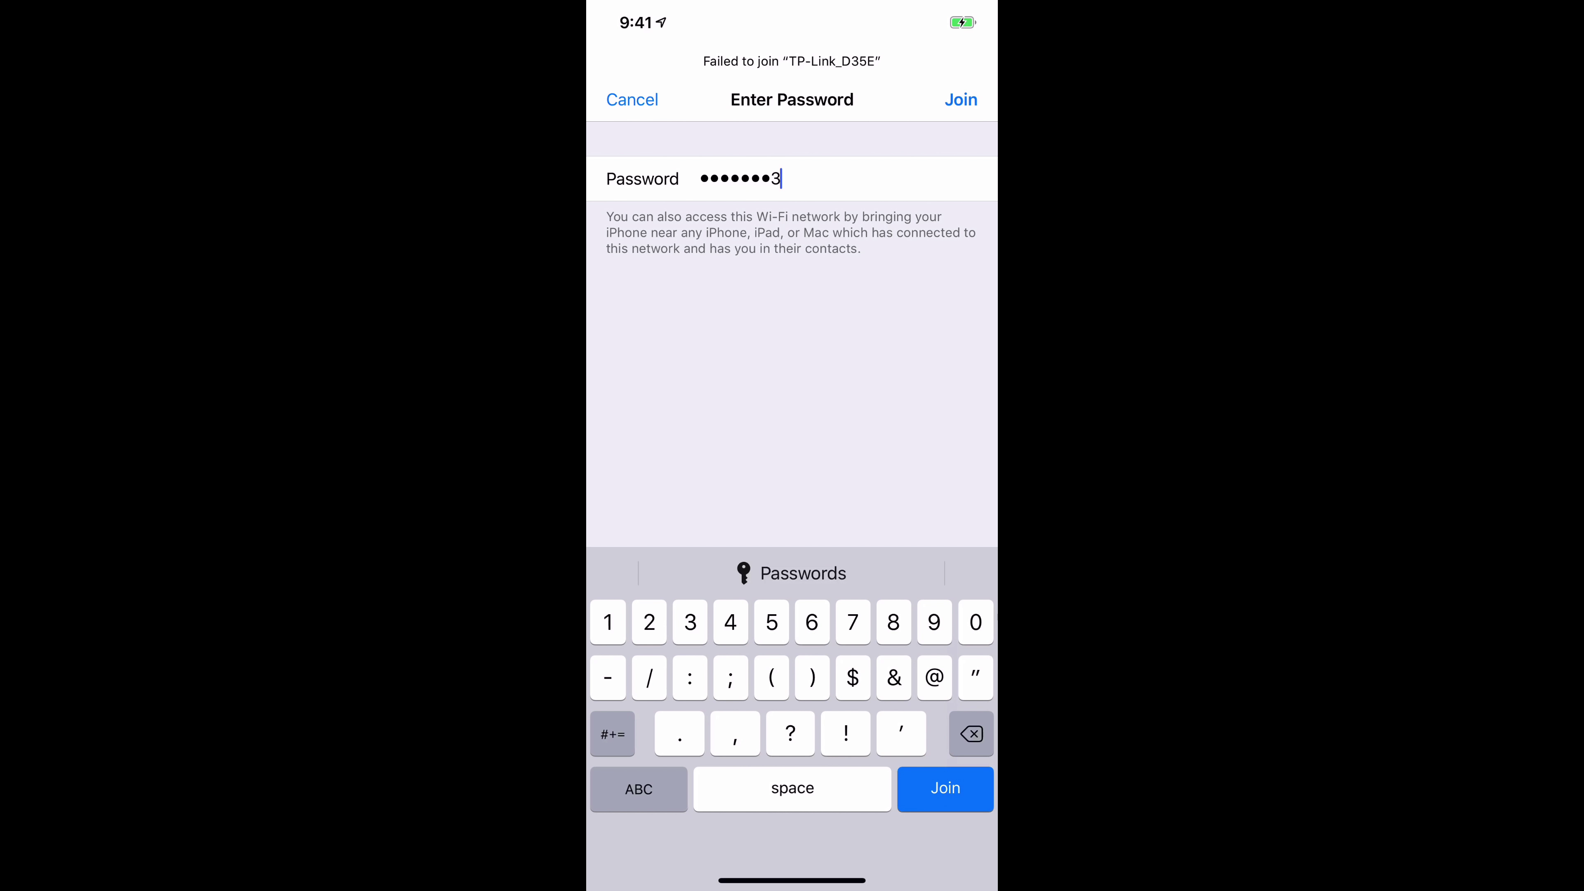
# - Enter the TP-Link_D35E network password and submit it to join
pyautogui.press('Return')
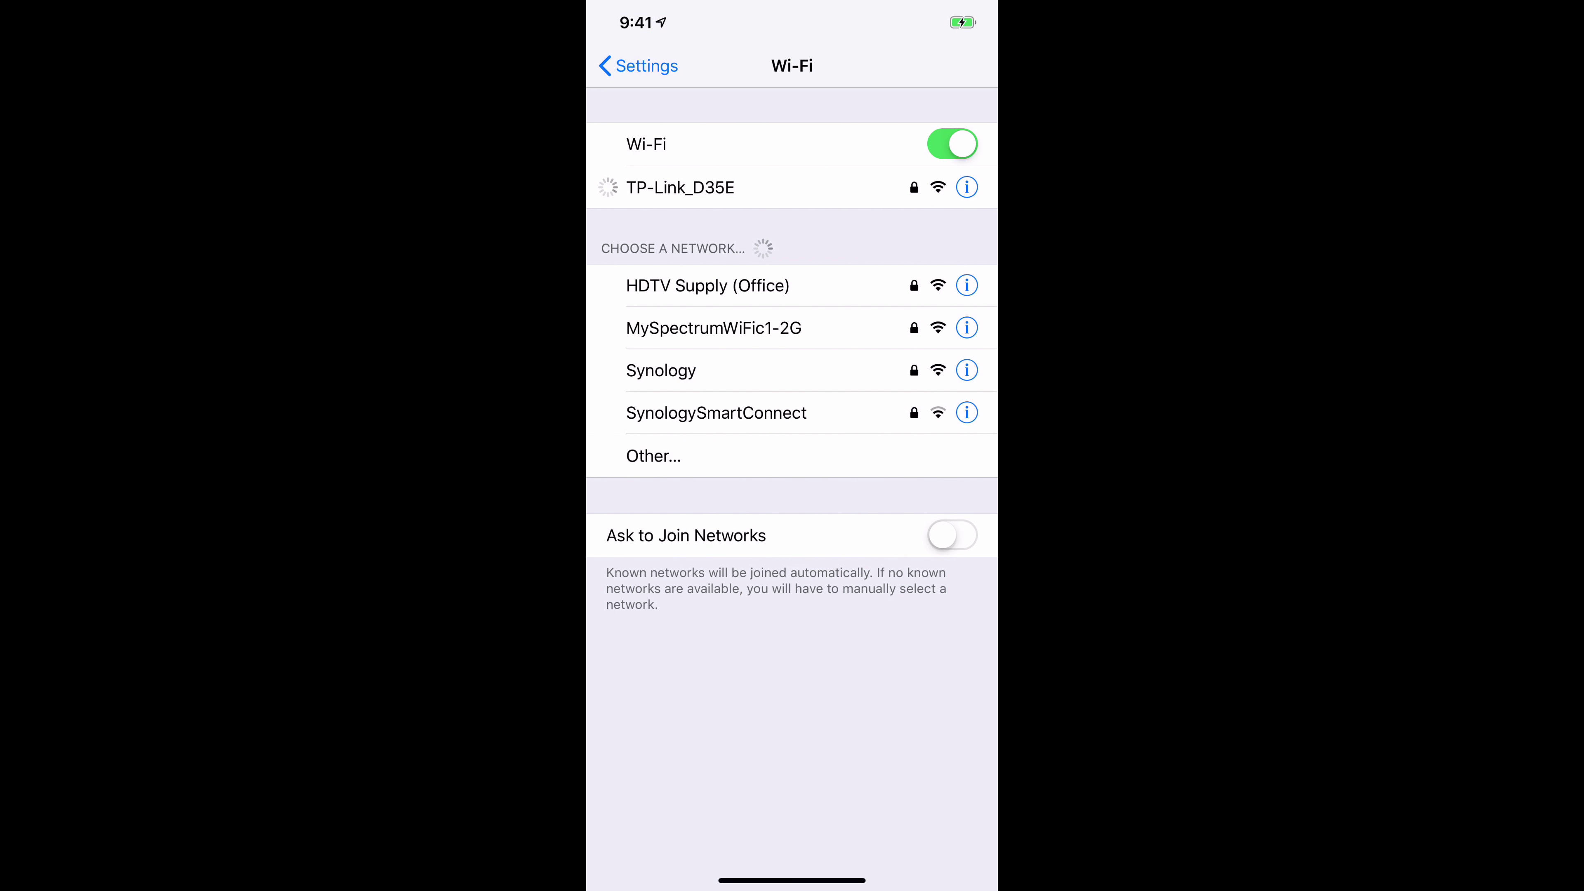
# - Open Safari on the iPhone and load the address 192.168.0.100
pyautogui.moveTo(792, 880); pyautogui.dragTo(791, 561)
pyautogui.click(839, 827)
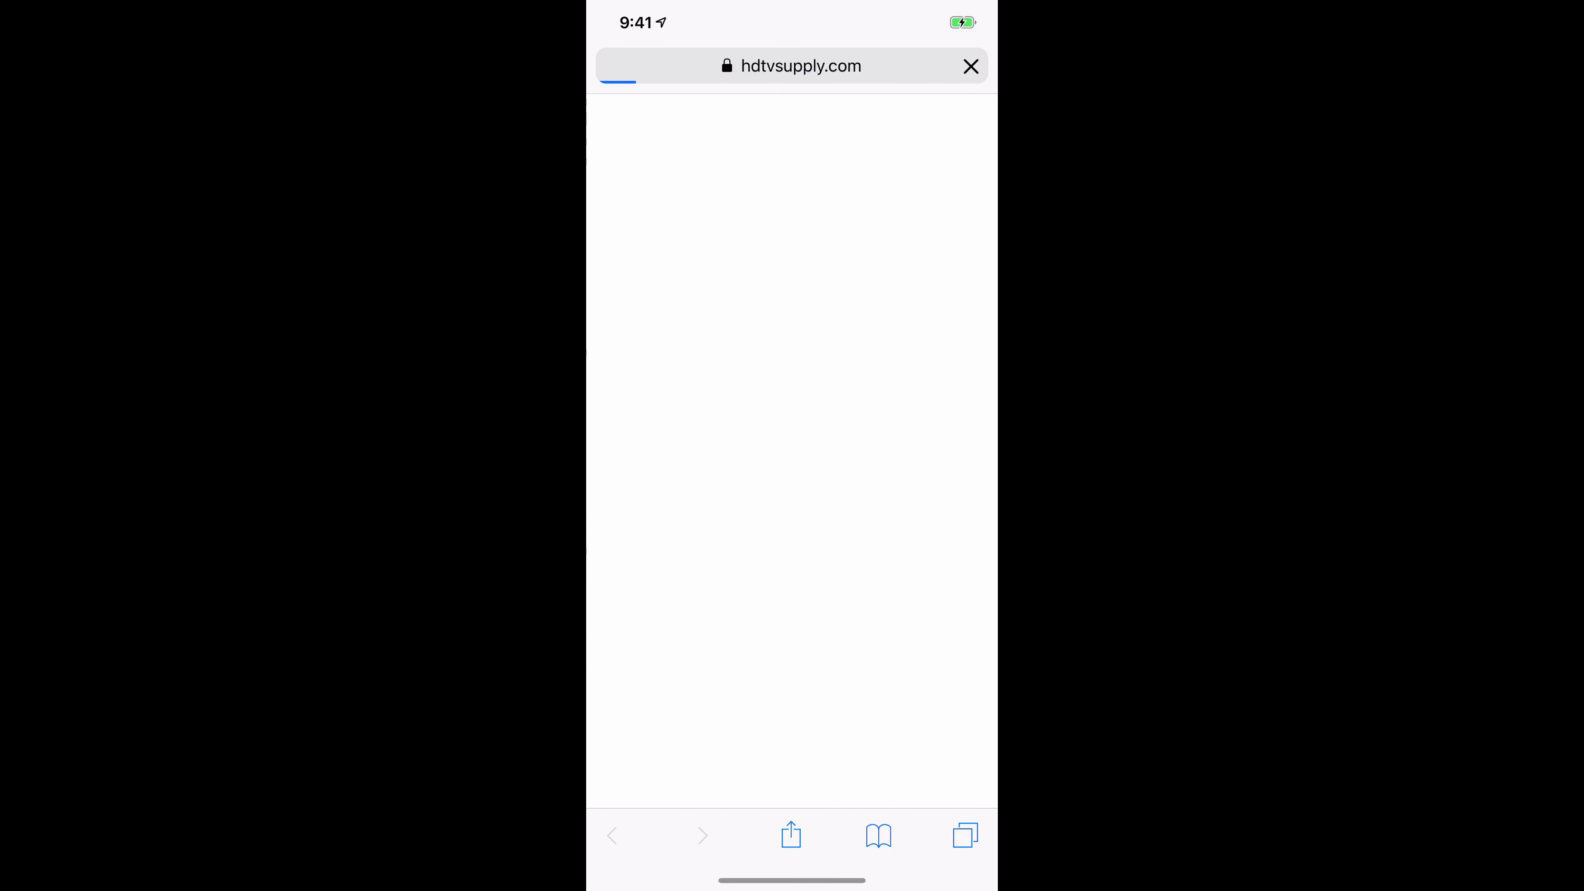
pyautogui.click(754, 64)
pyautogui.click(638, 788)
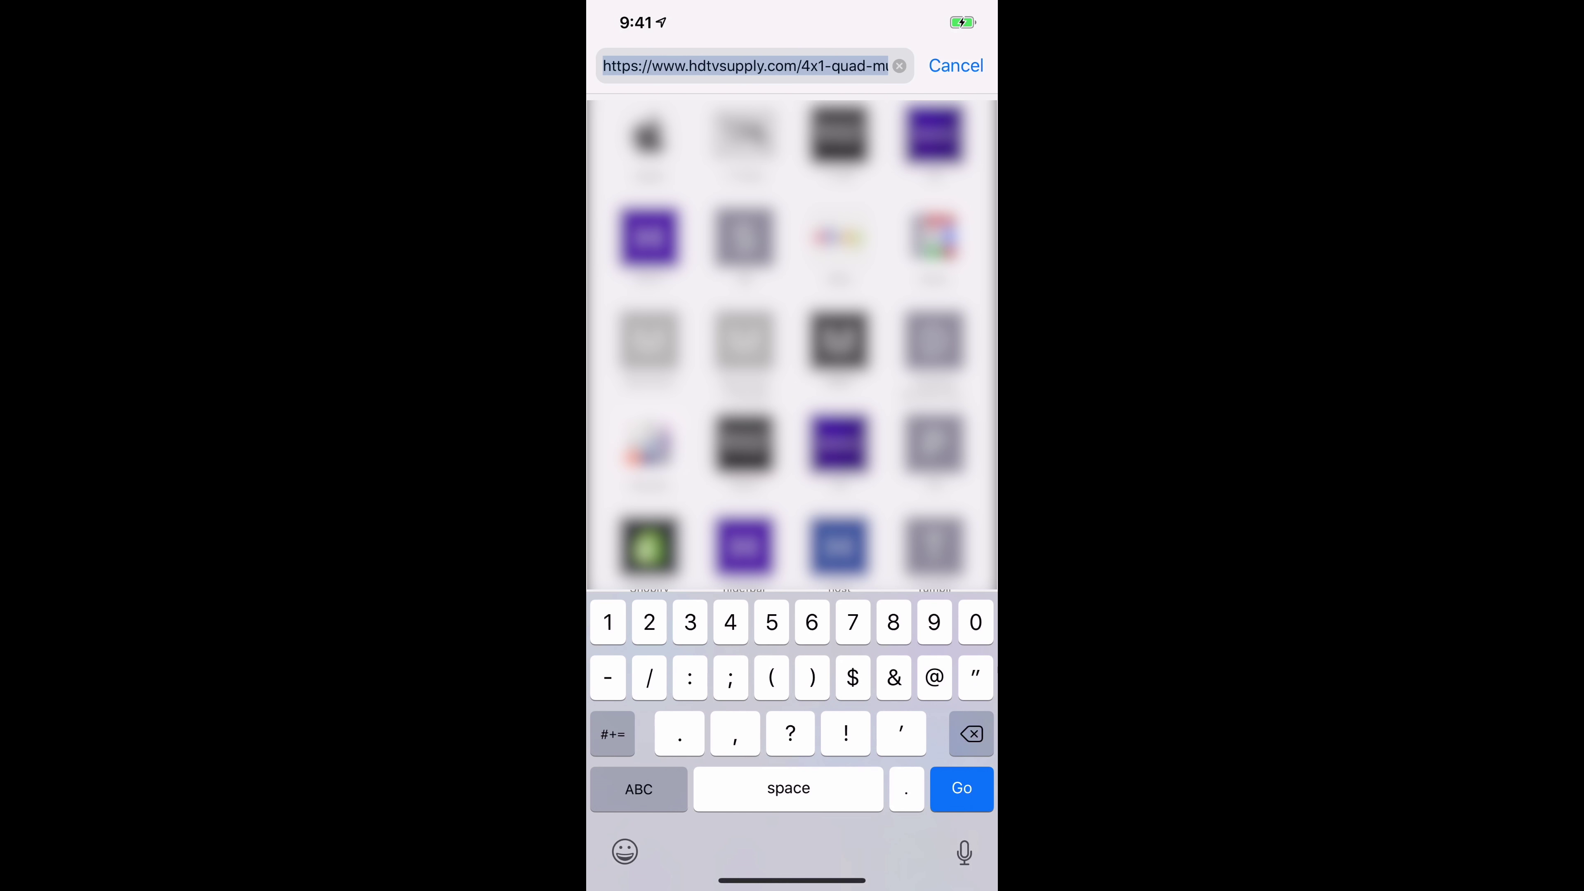
pyautogui.write('192')
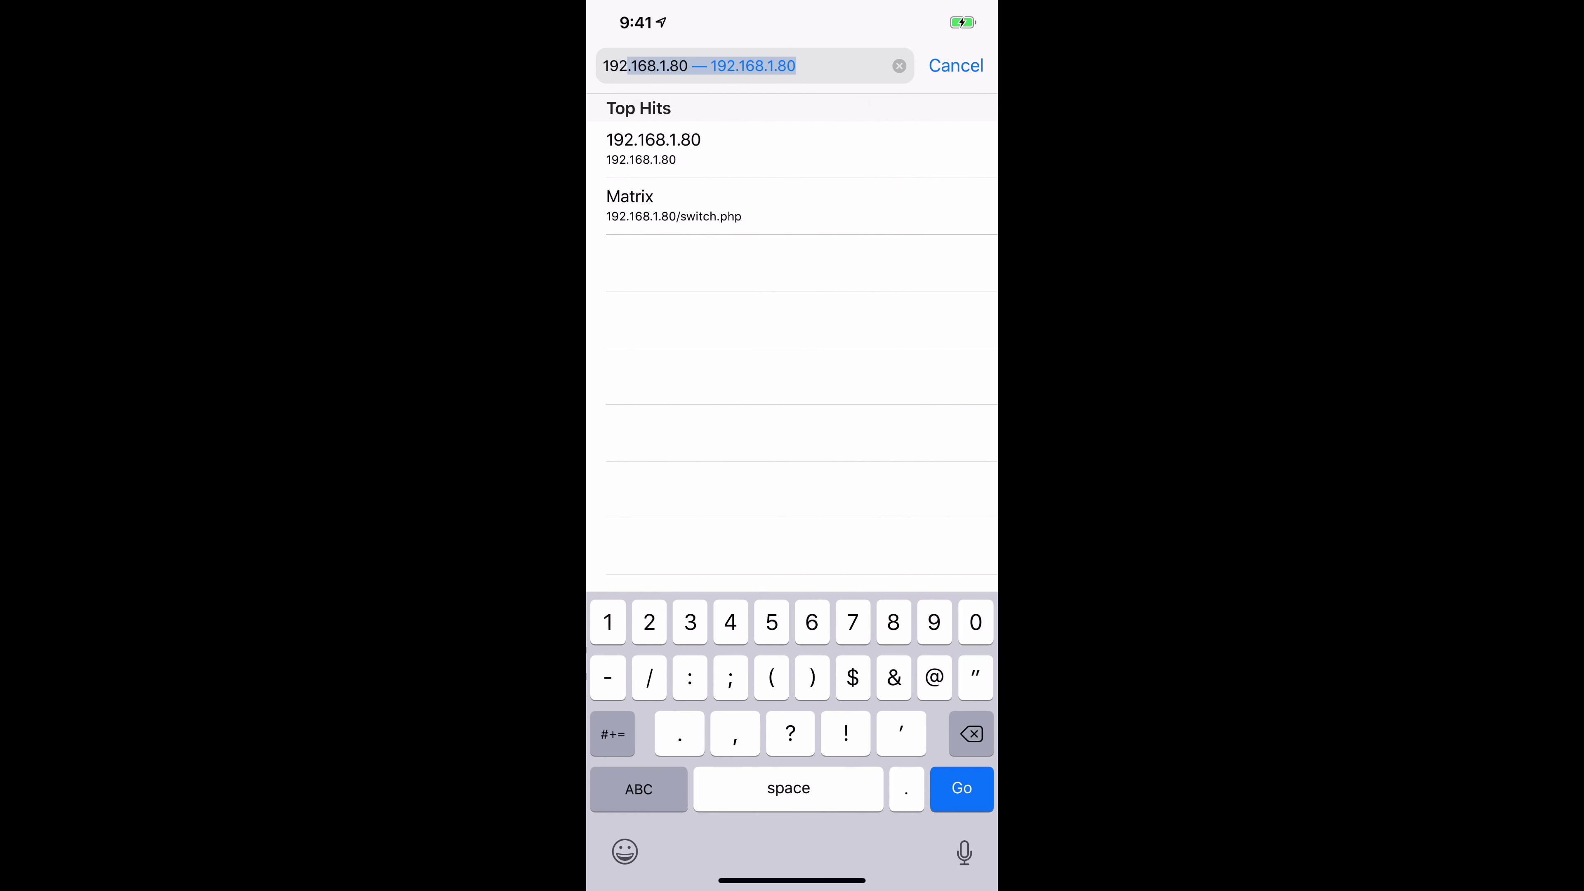
pyautogui.write('.1')
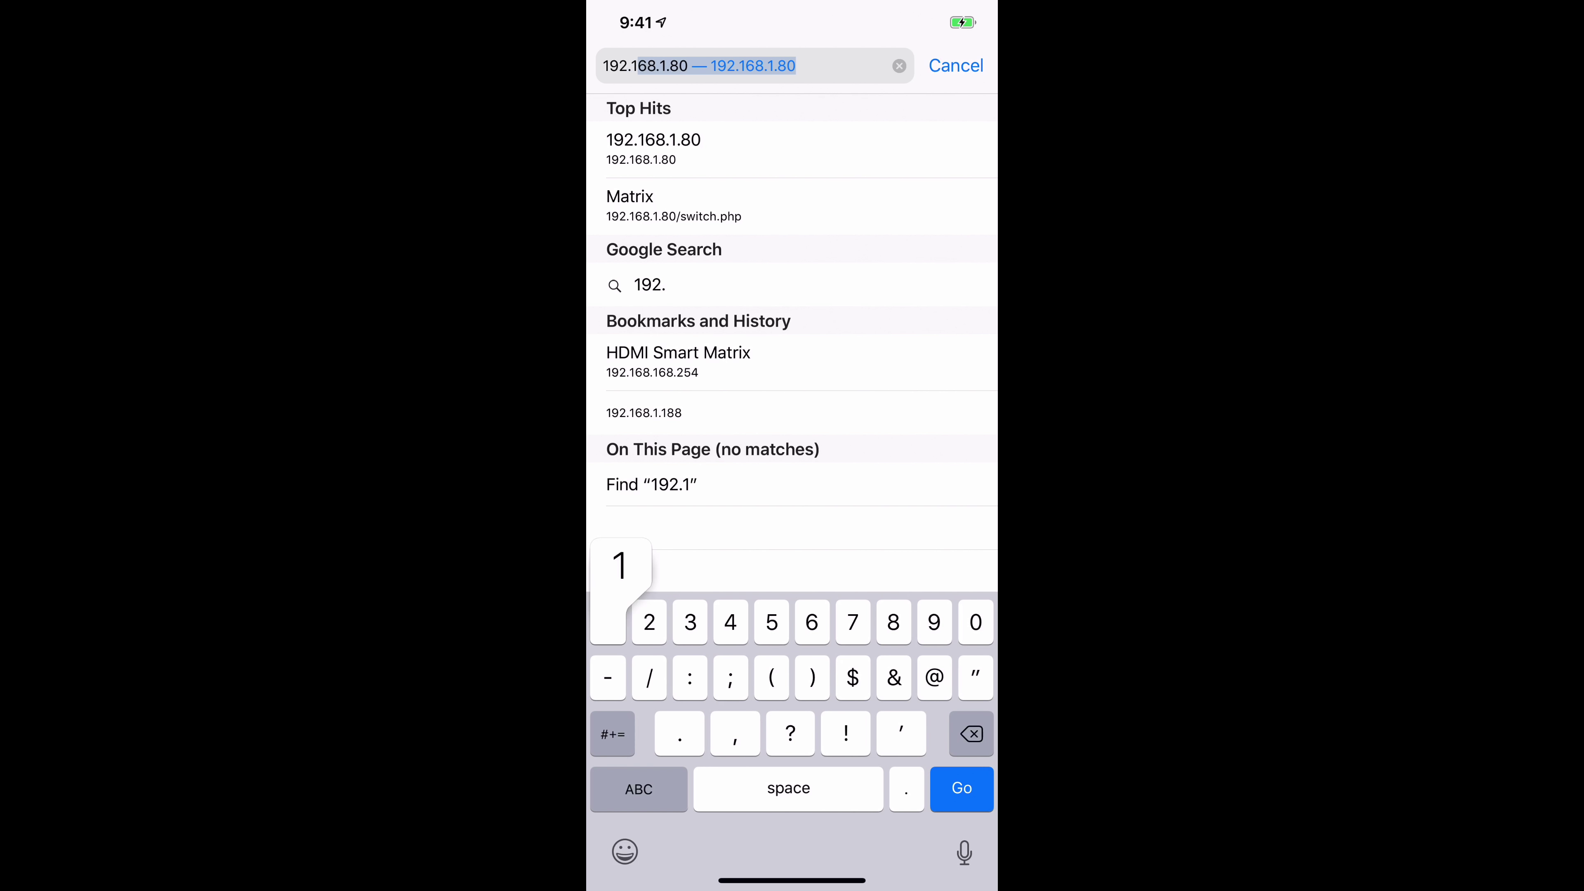
pyautogui.write('68.0.')
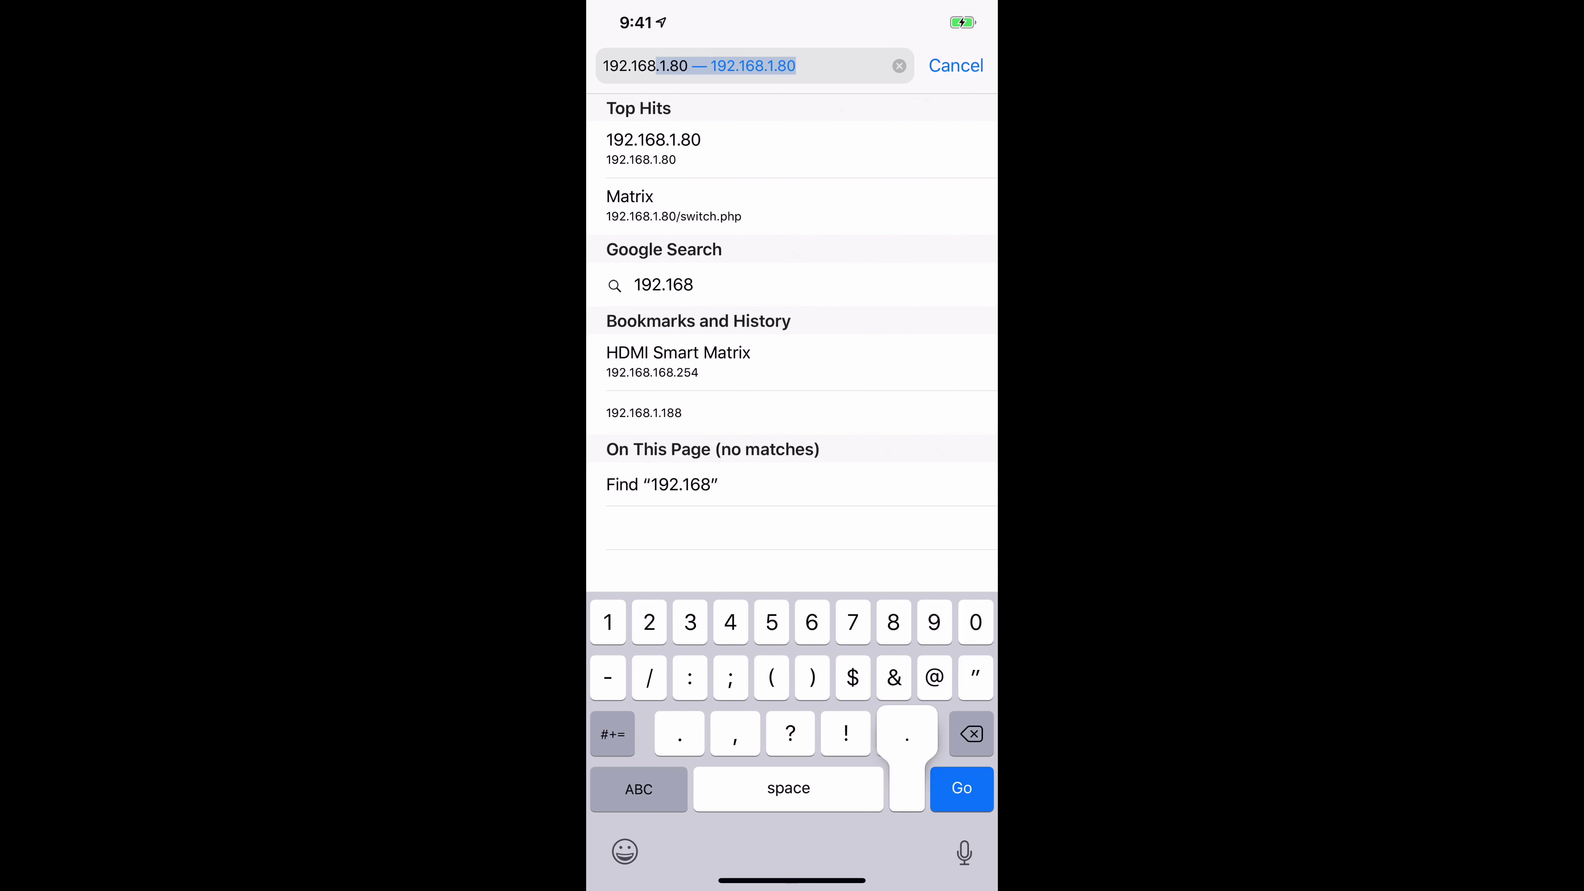
pyautogui.write('100')
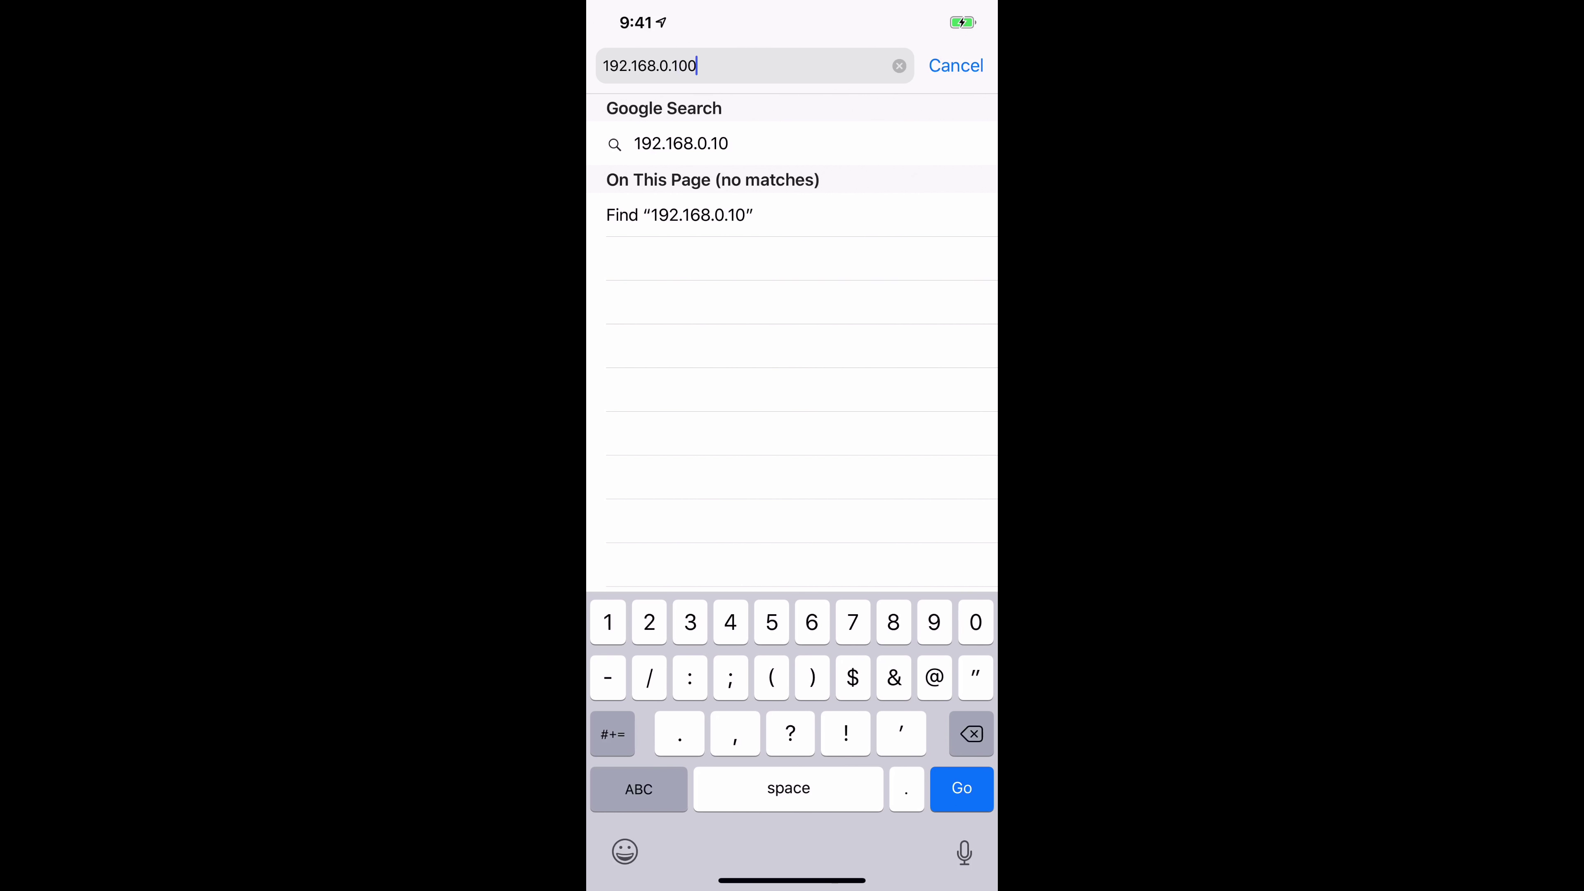
pyautogui.press('Return')
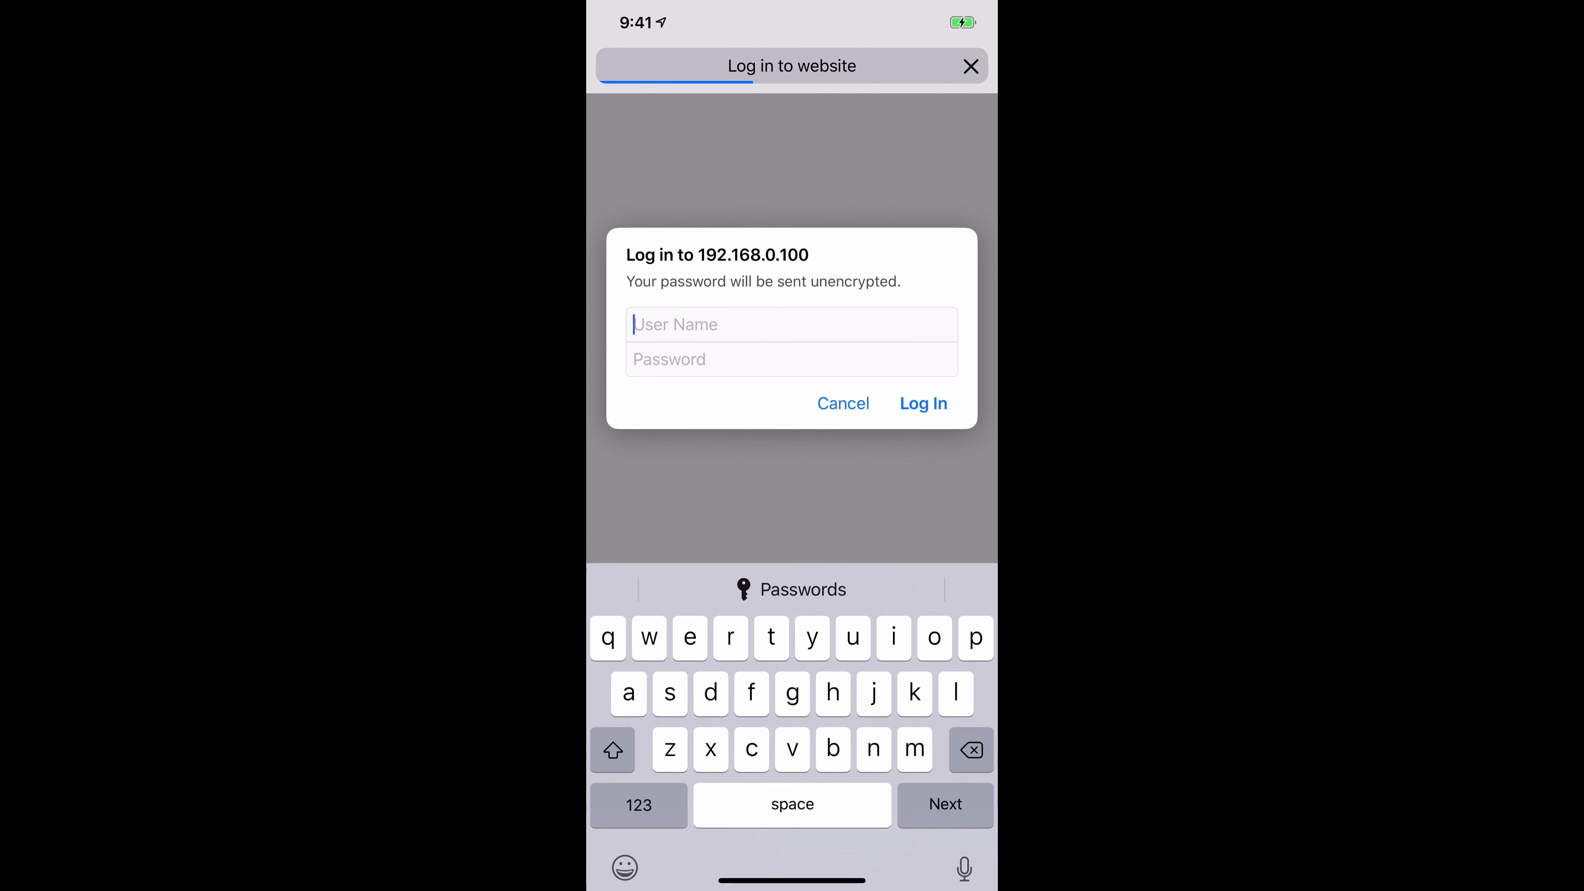
# - Enter the matrix user name and password on the iPhone and log in
pyautogui.write('admin')
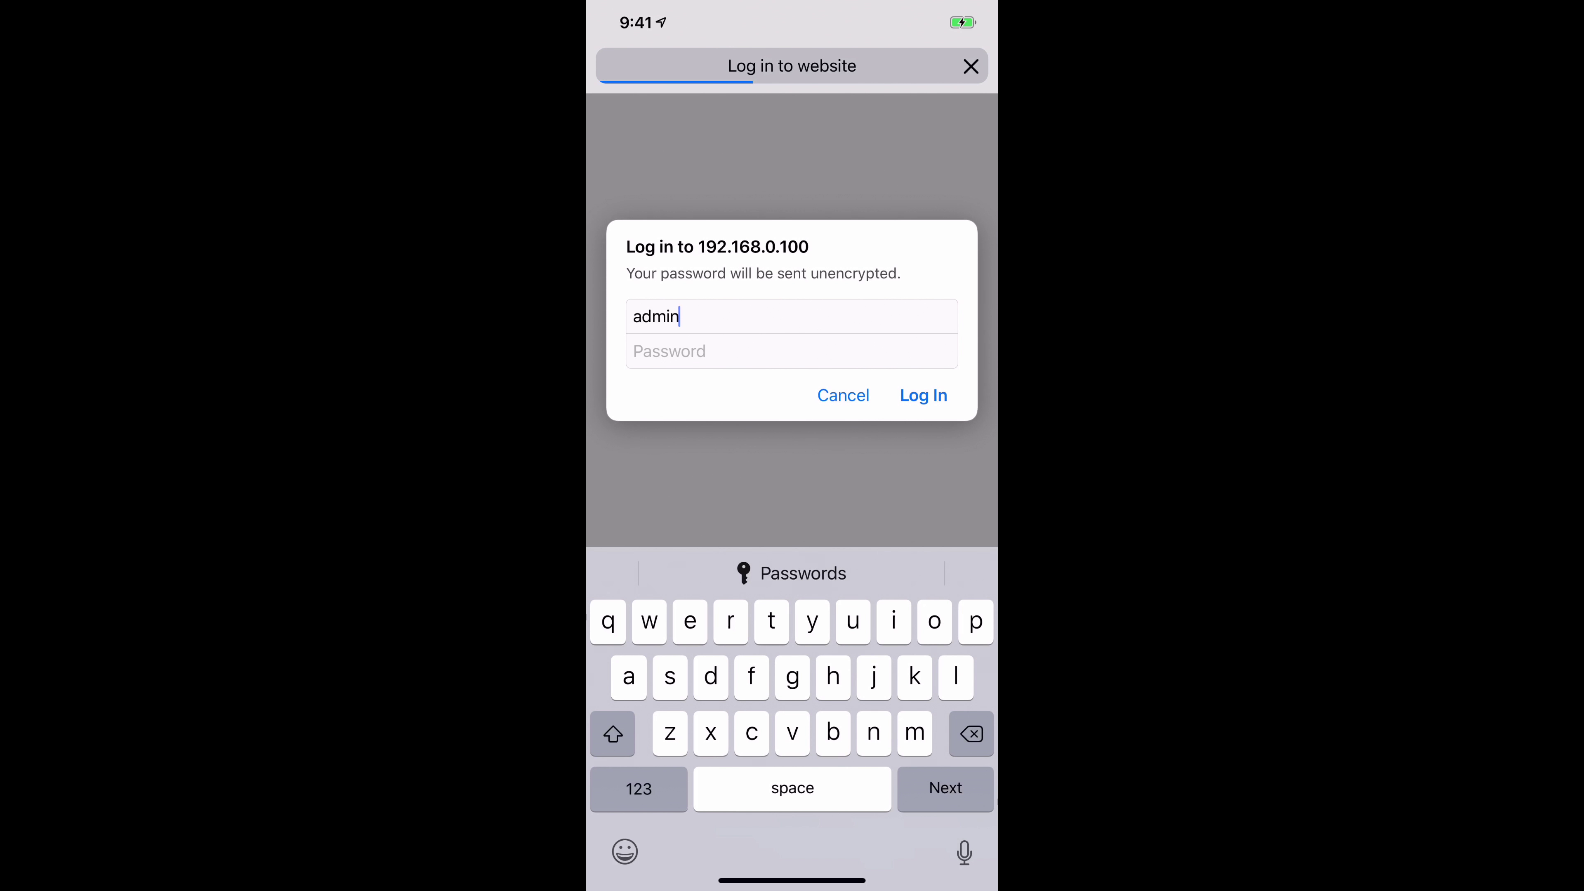
pyautogui.click(668, 351)
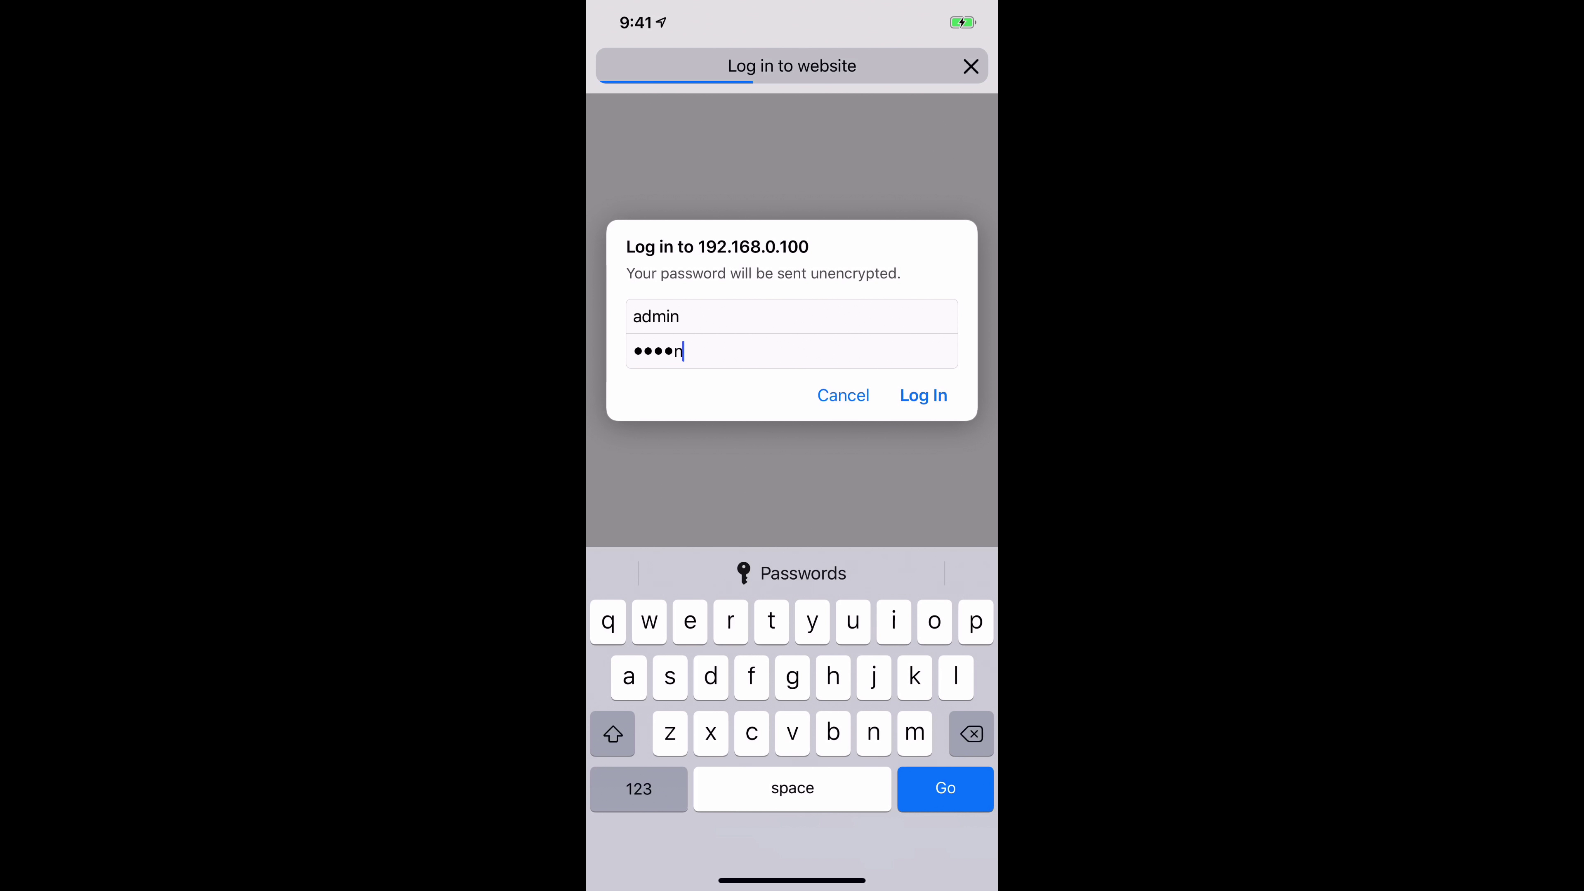
pyautogui.click(923, 395)
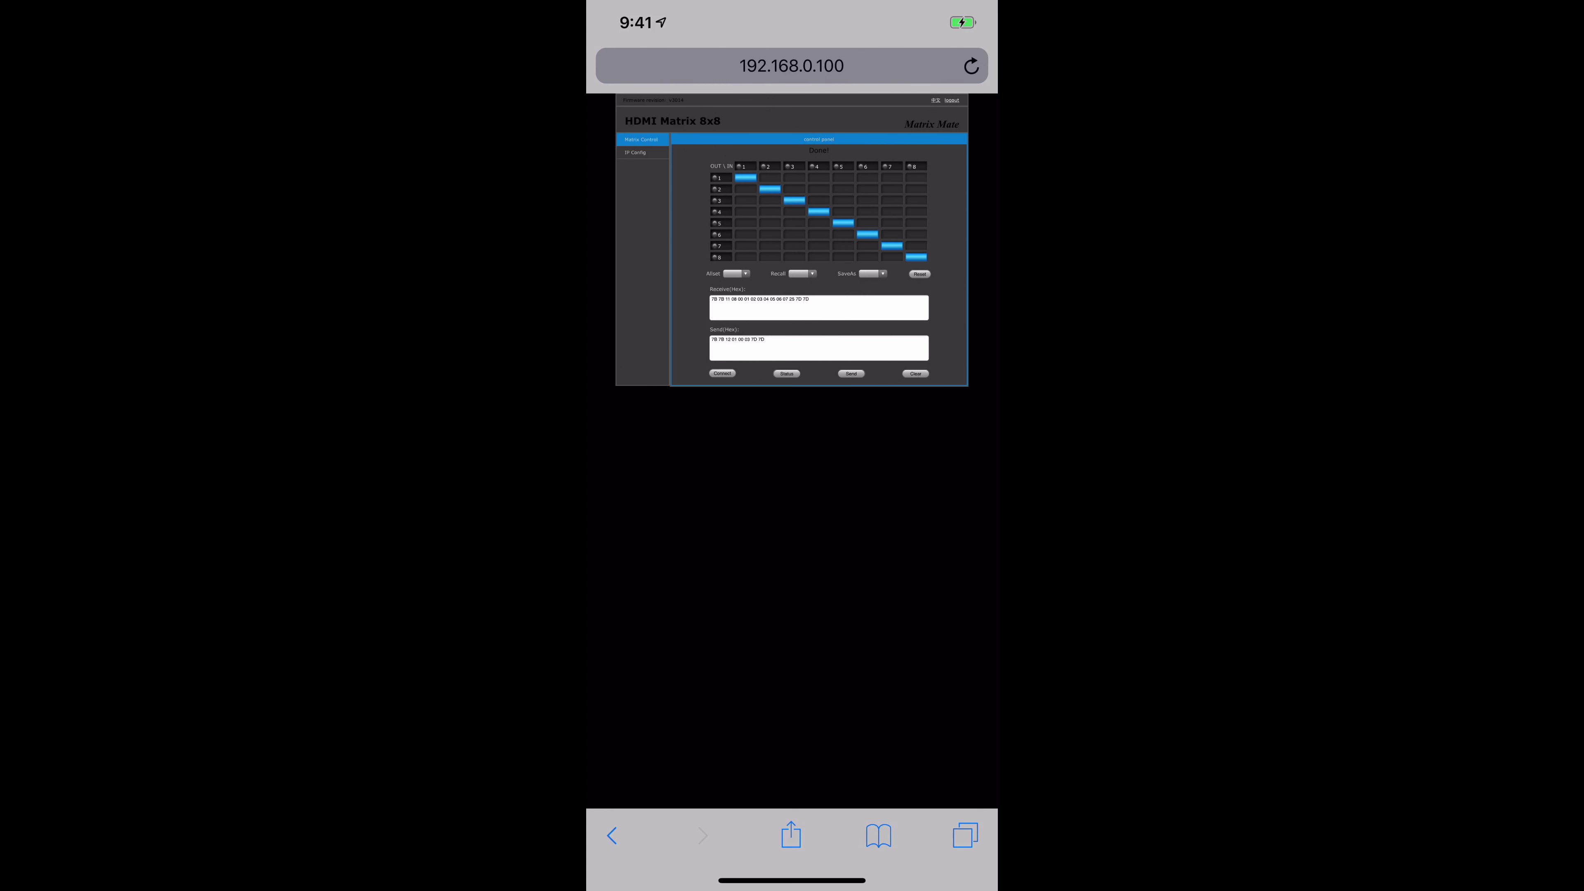